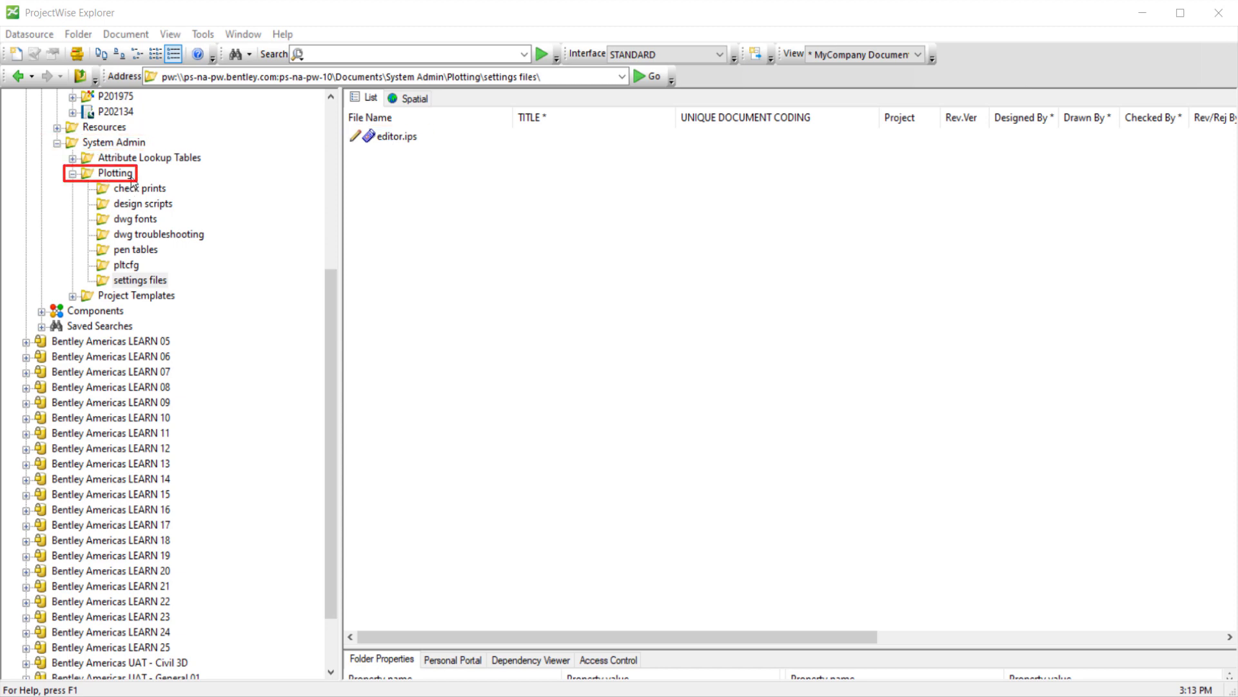
- Open the editor.ips plot set and review the available printers in its print setup
double_click(388, 137)
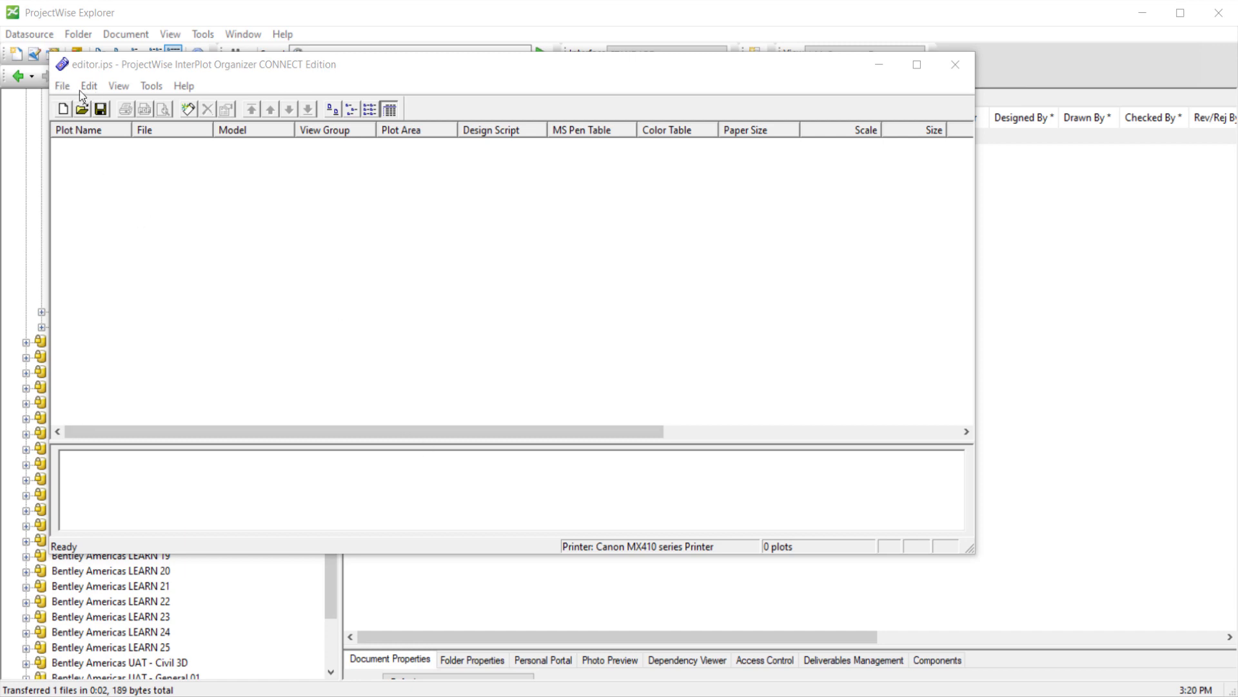
left_click(62, 87)
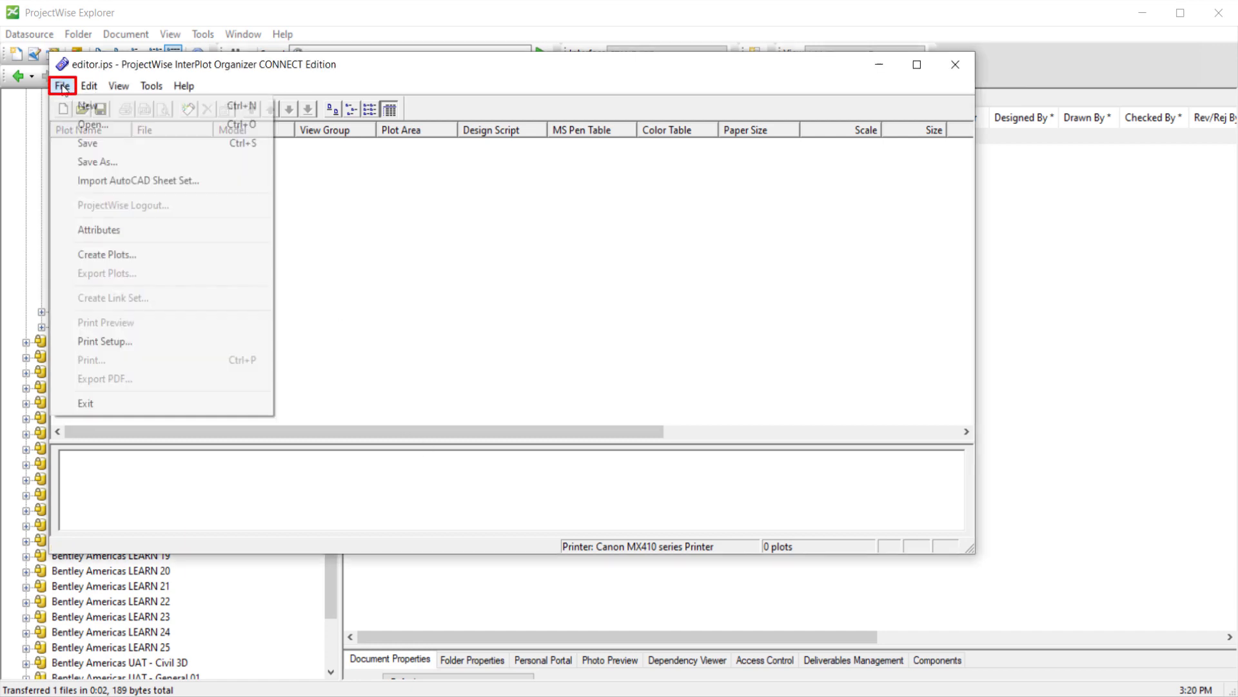
left_click(94, 340)
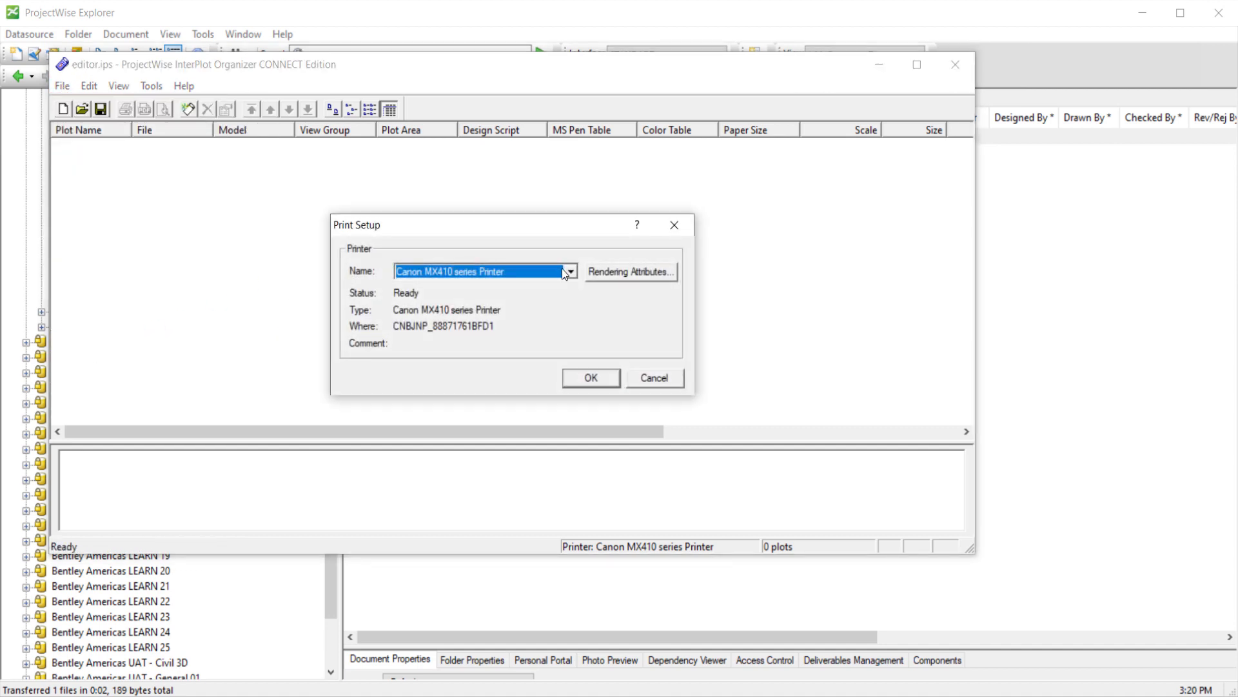
left_click(570, 271)
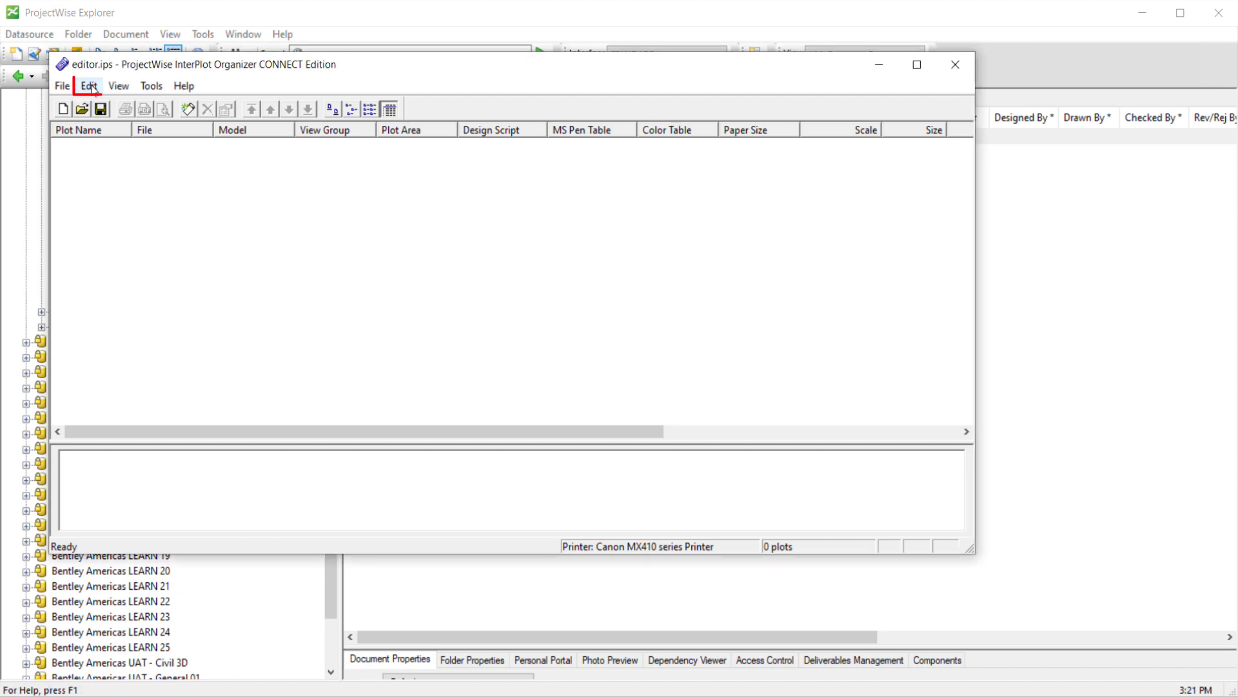
- Create a new settings file with an iplot section and open that section for editing
left_click(91, 85)
mouse_move(131, 334)
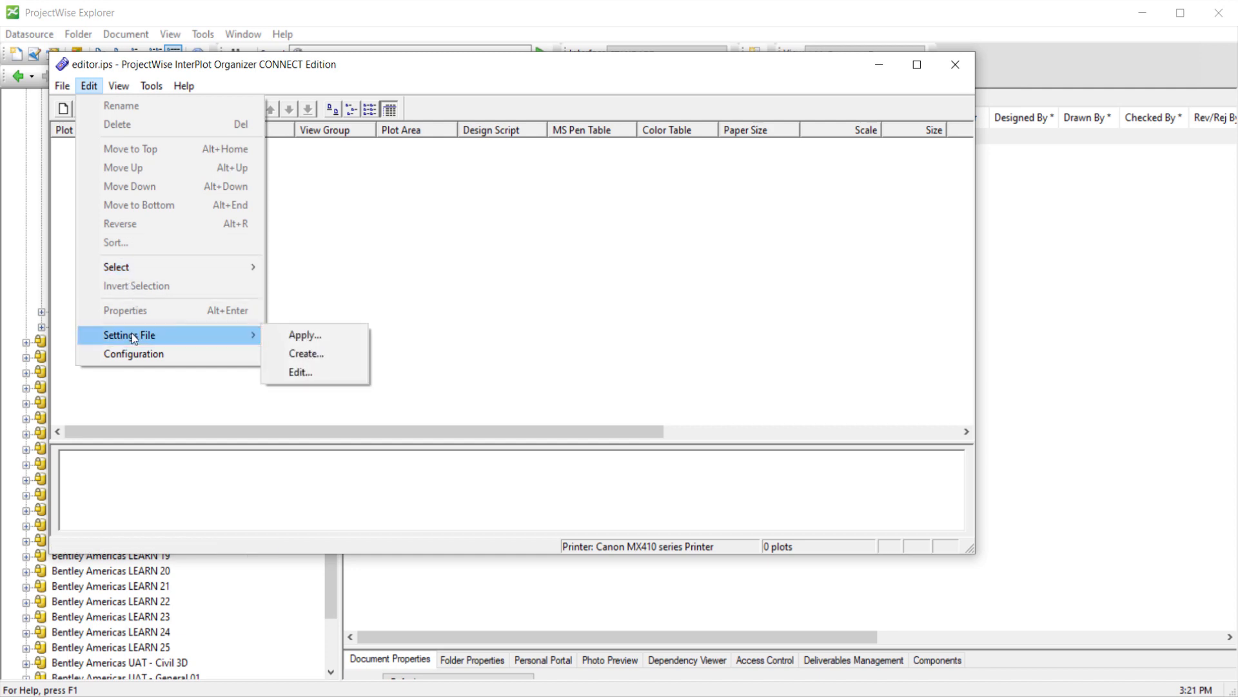
left_click(322, 354)
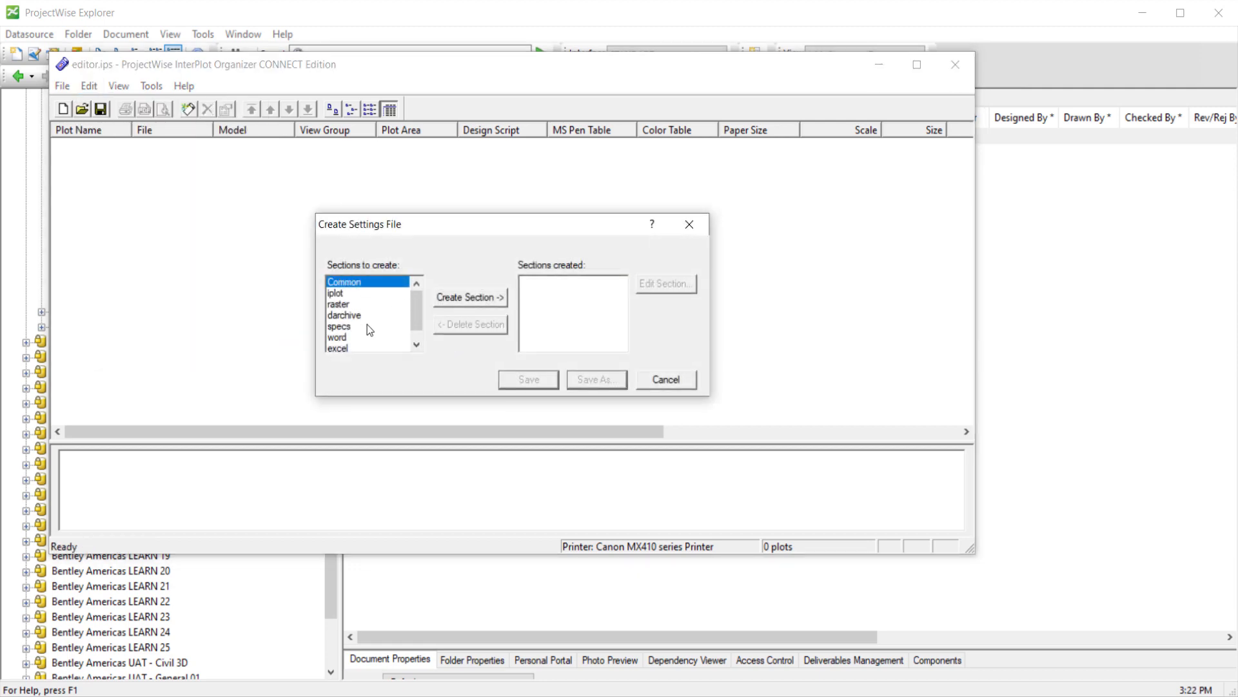
left_click(346, 294)
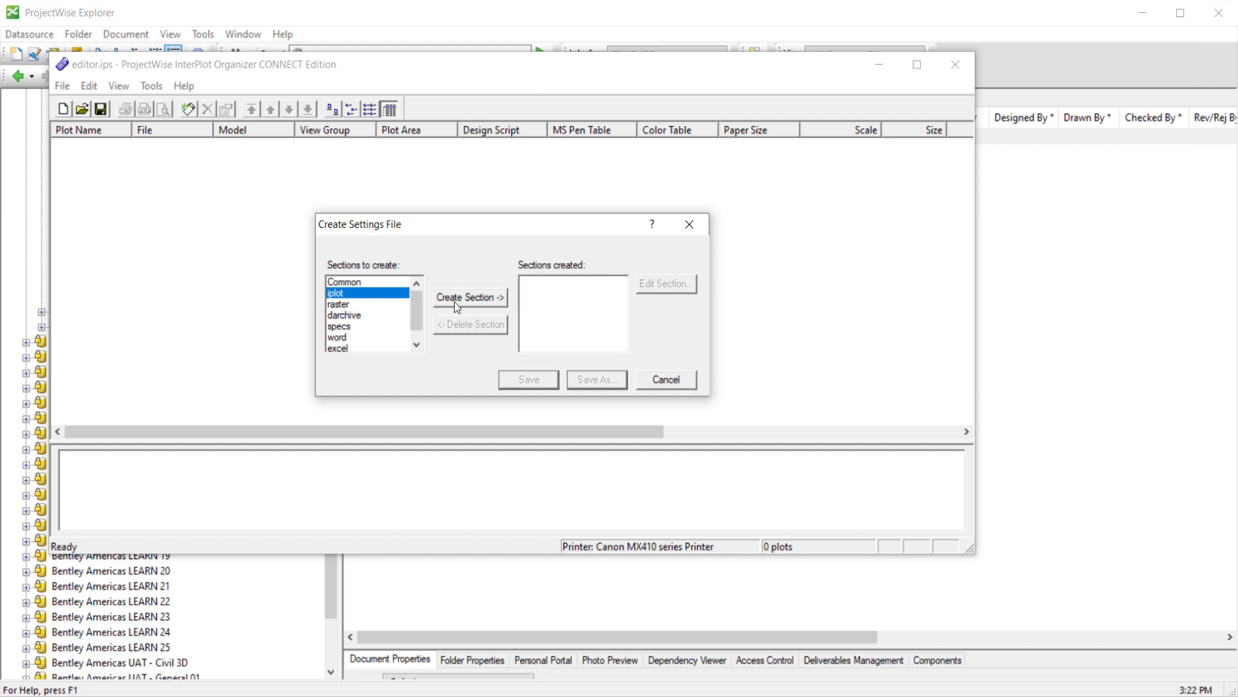
left_click(485, 302)
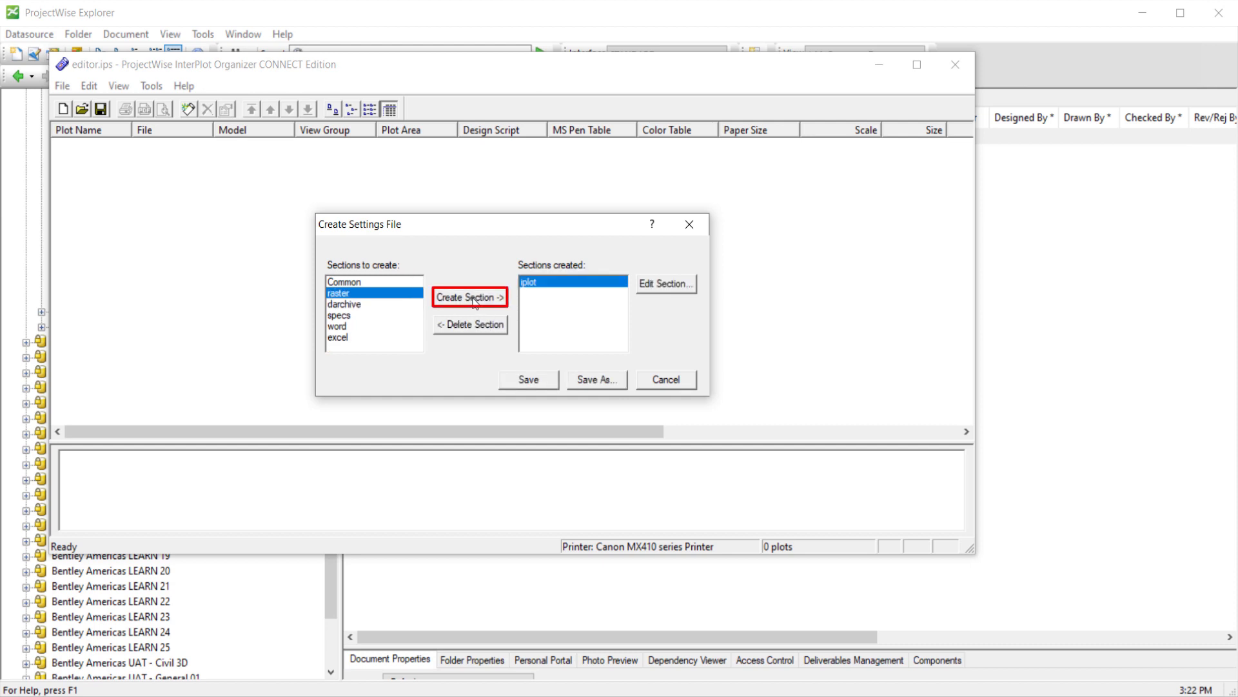
left_click(663, 287)
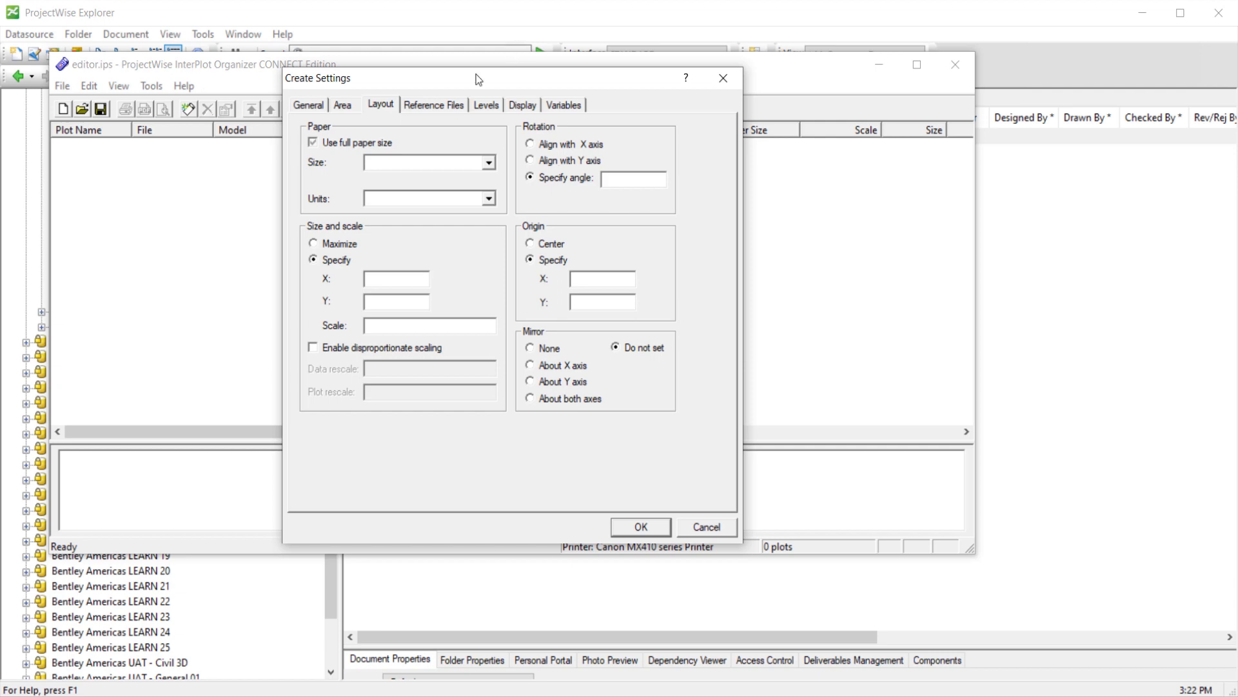
- Enable the Level symbology display option and adjust the Points and Text Nodes display options
left_click(531, 106)
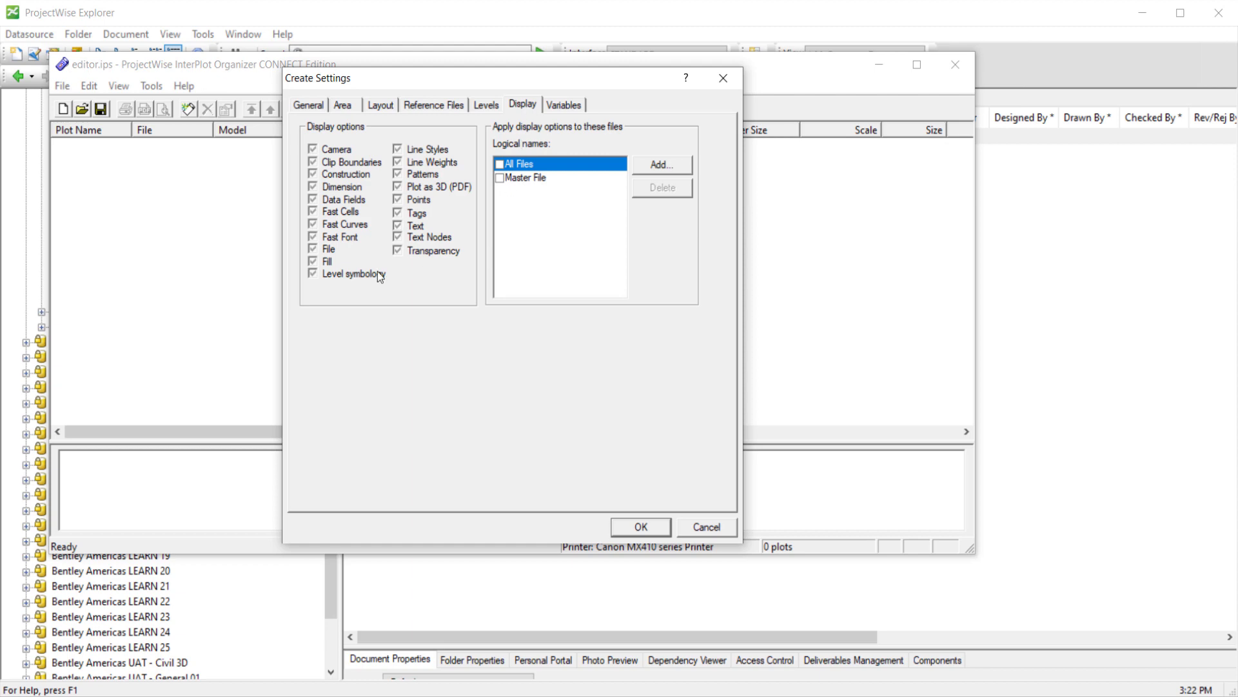
left_click(312, 273)
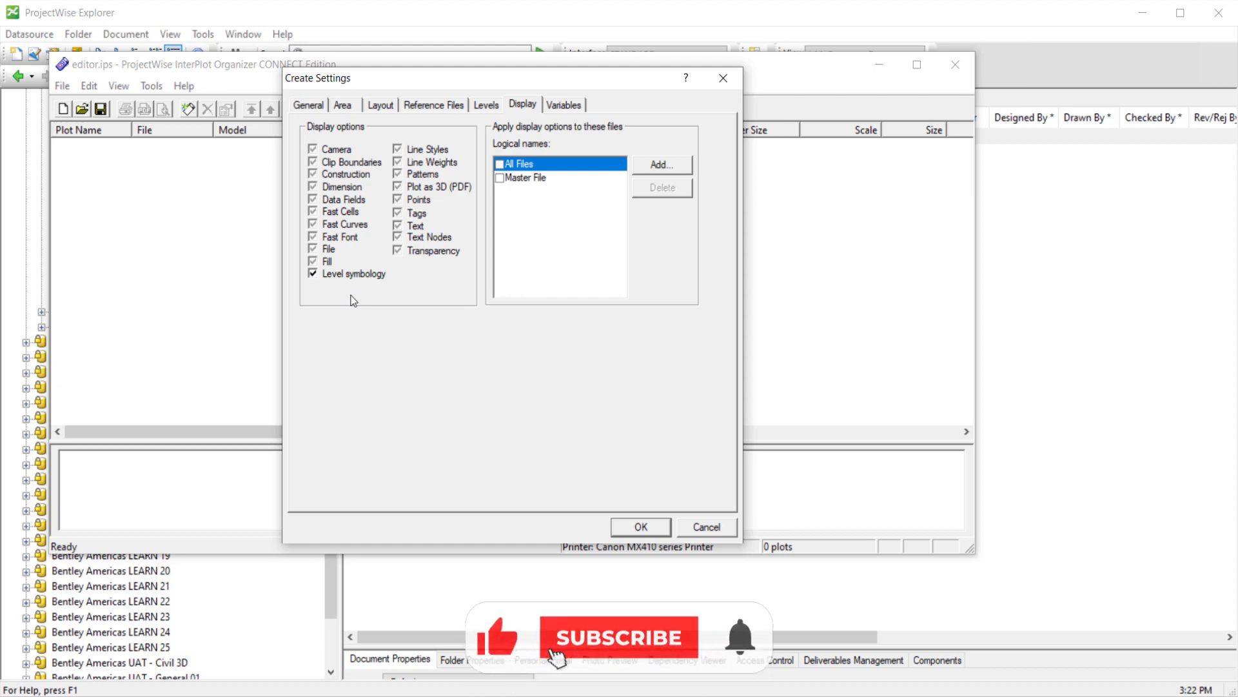
left_click(398, 202)
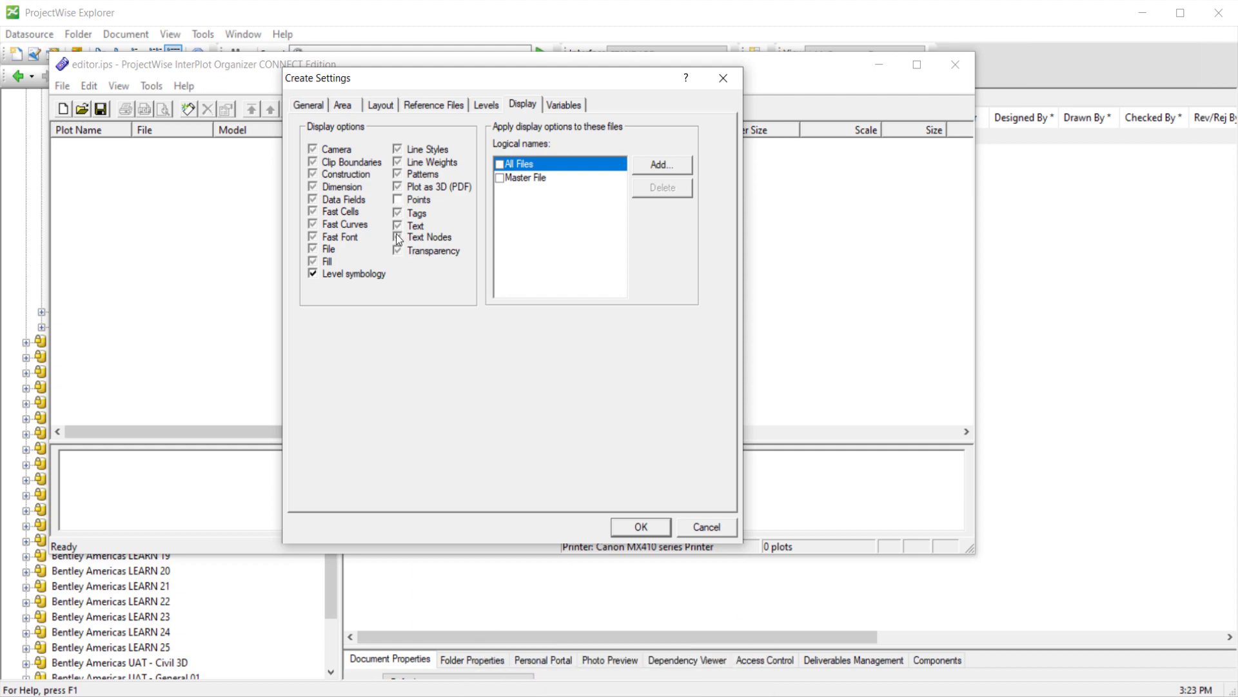
left_click(398, 238)
left_click(398, 237)
left_click(398, 199)
left_click(398, 238)
- Add a plot level named Level 1 to the iplot settings and turn it on
left_click(487, 106)
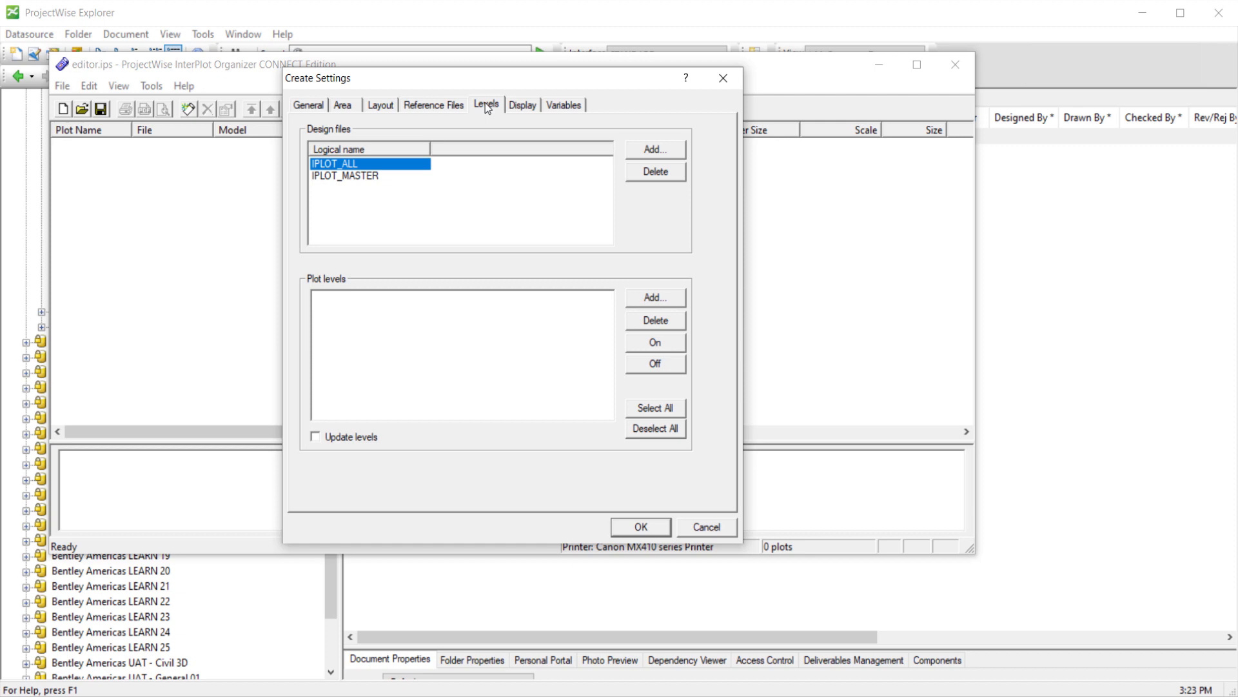
left_click(658, 299)
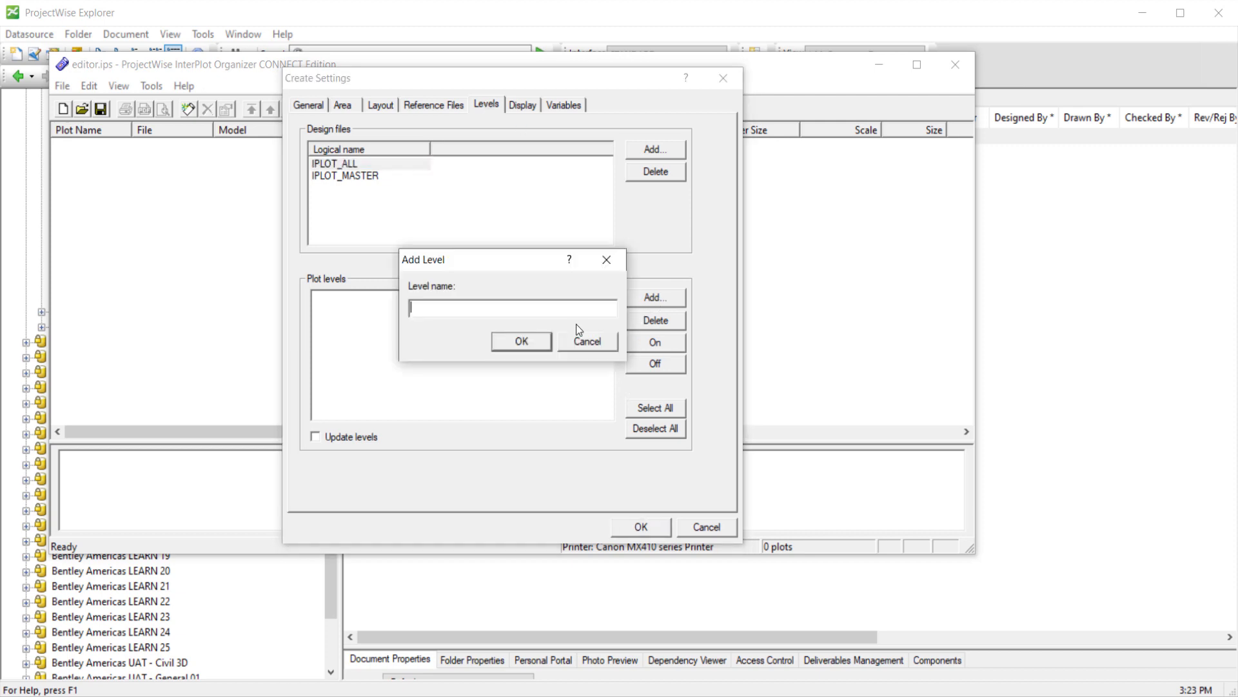
type("Level 1")
left_click(522, 341)
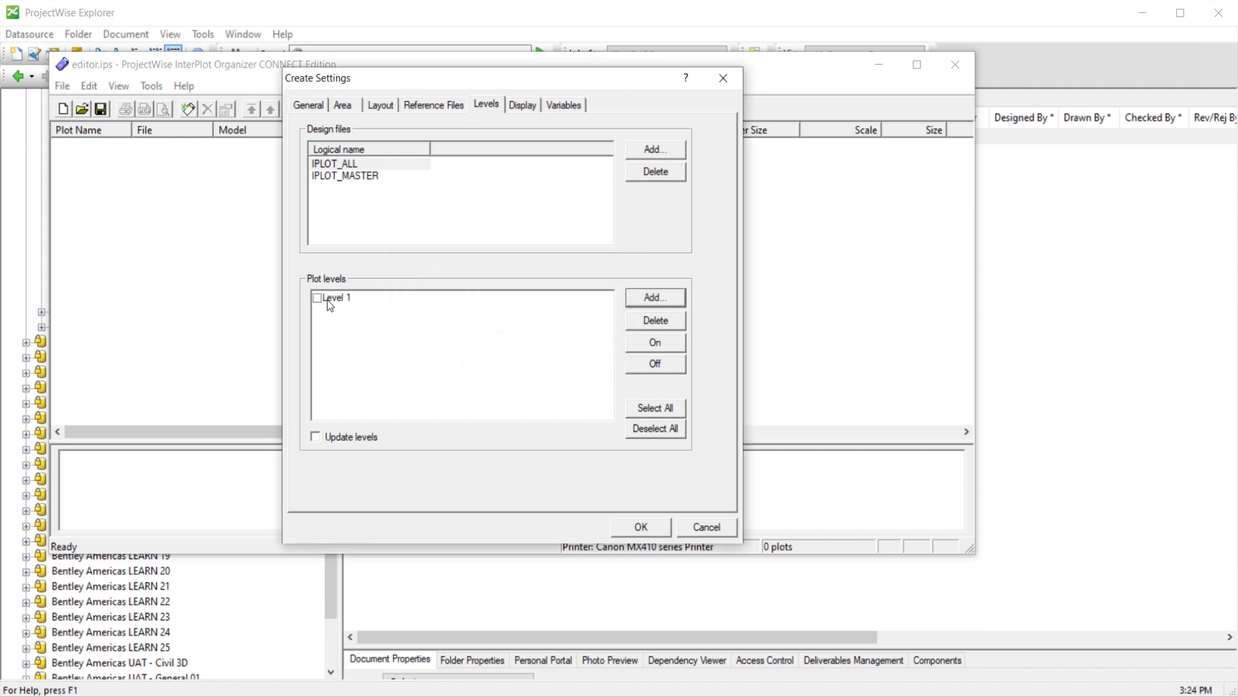
left_click(318, 298)
left_click(664, 366)
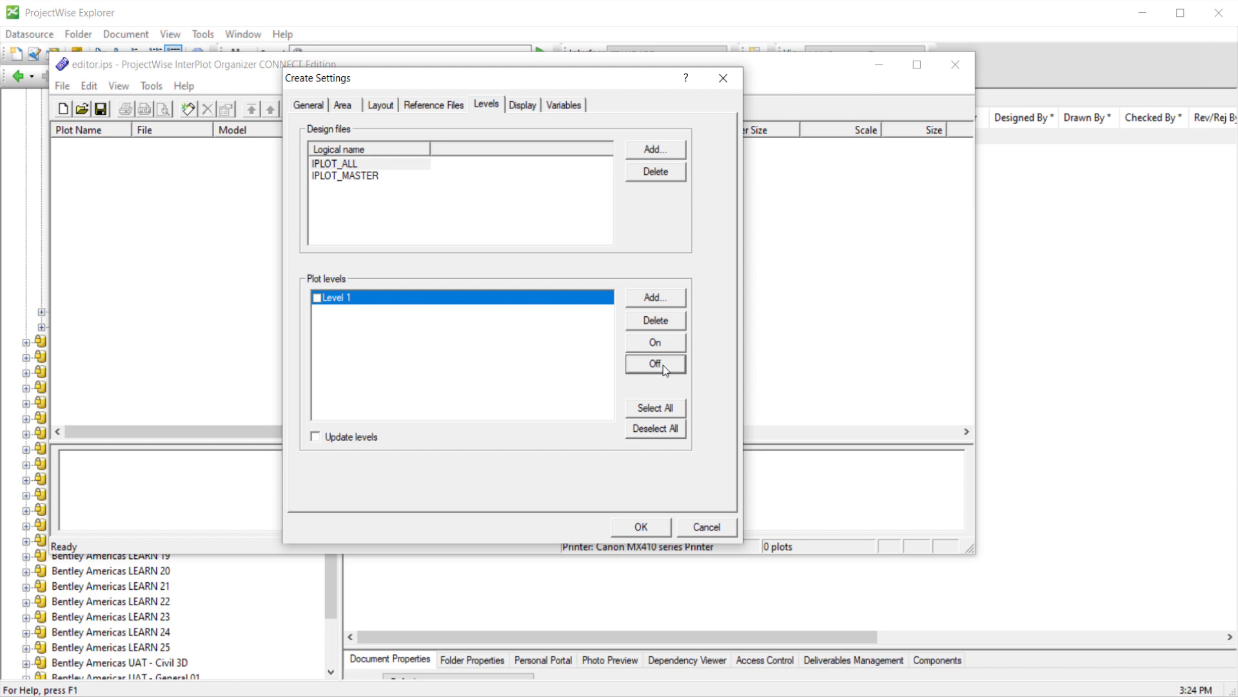
left_click(664, 342)
- Set the paper size to NONE in the layout settings
left_click(379, 109)
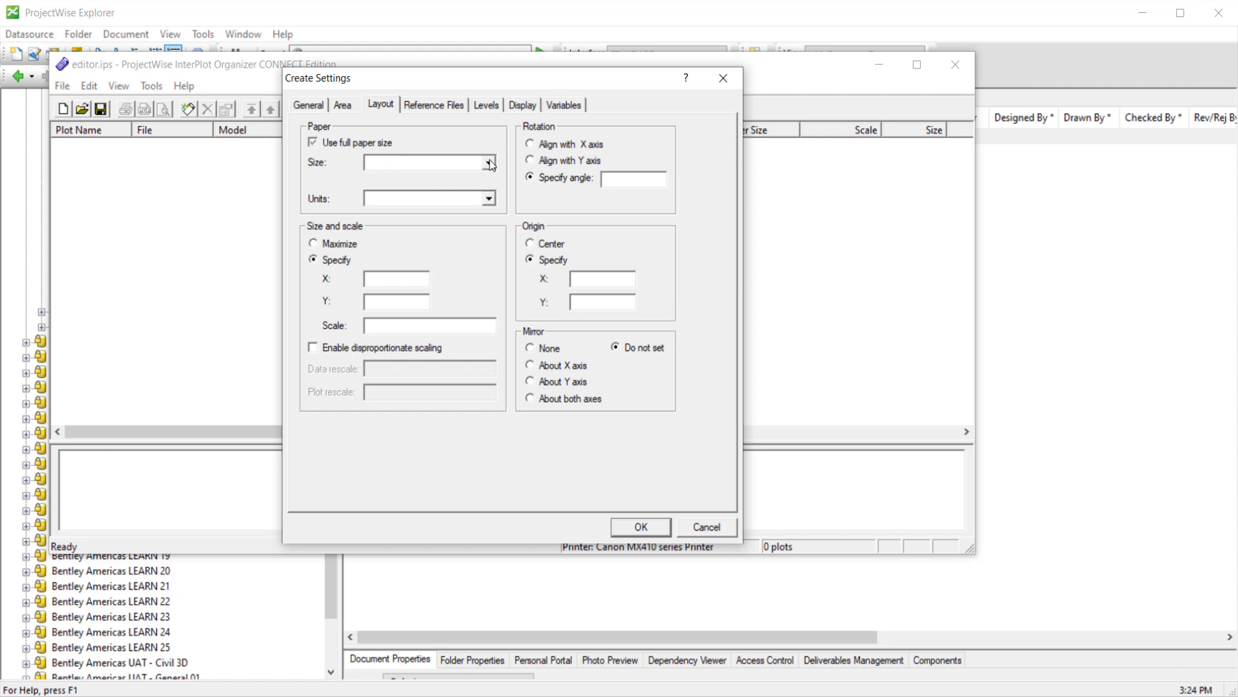
left_click_drag(487, 80, 493, 43)
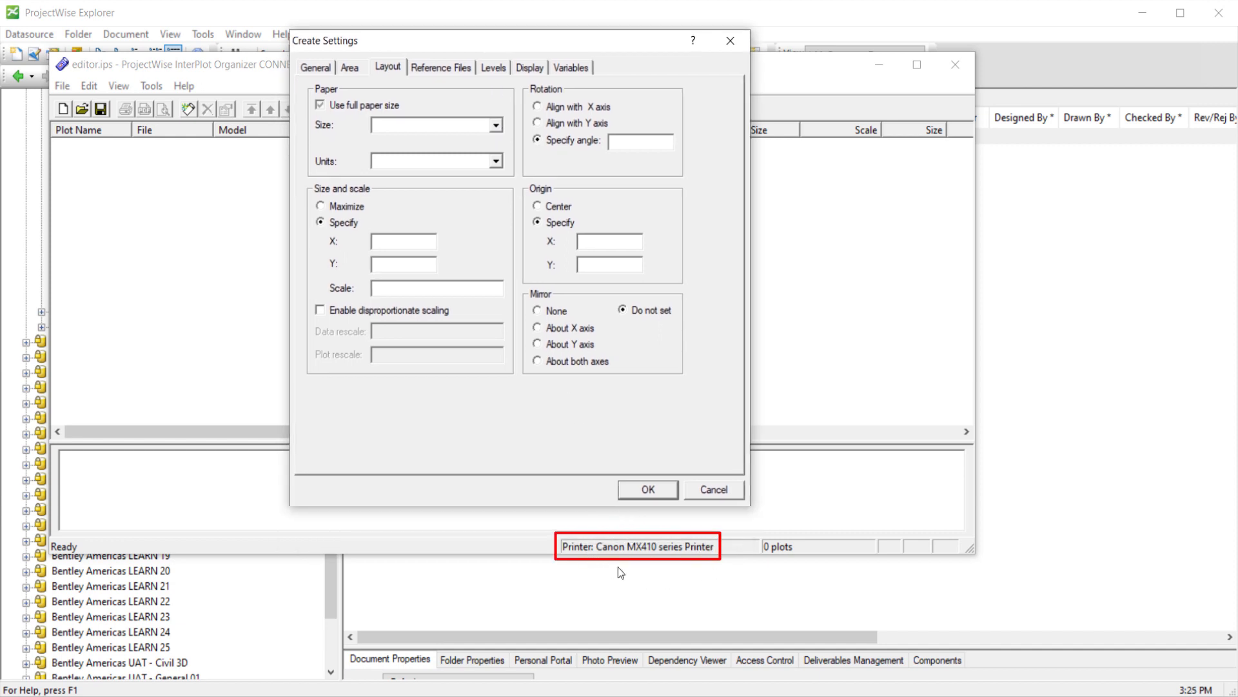
left_click(496, 124)
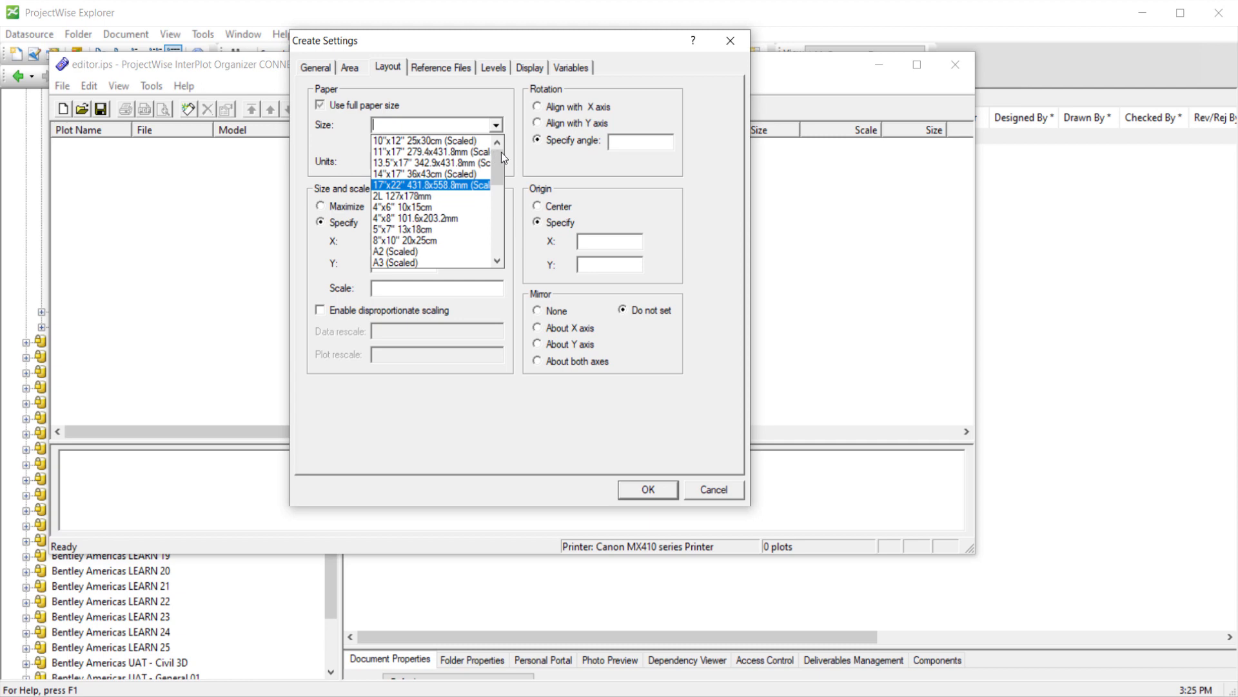
left_click_drag(500, 164, 509, 233)
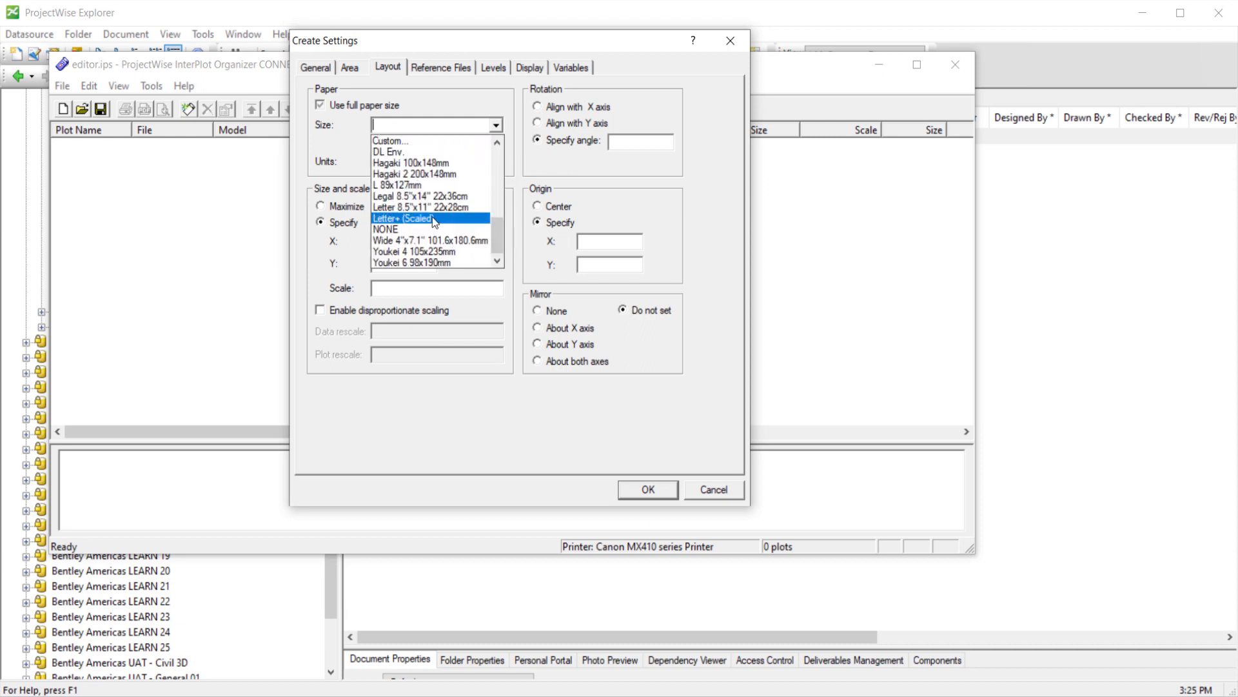
left_click(402, 230)
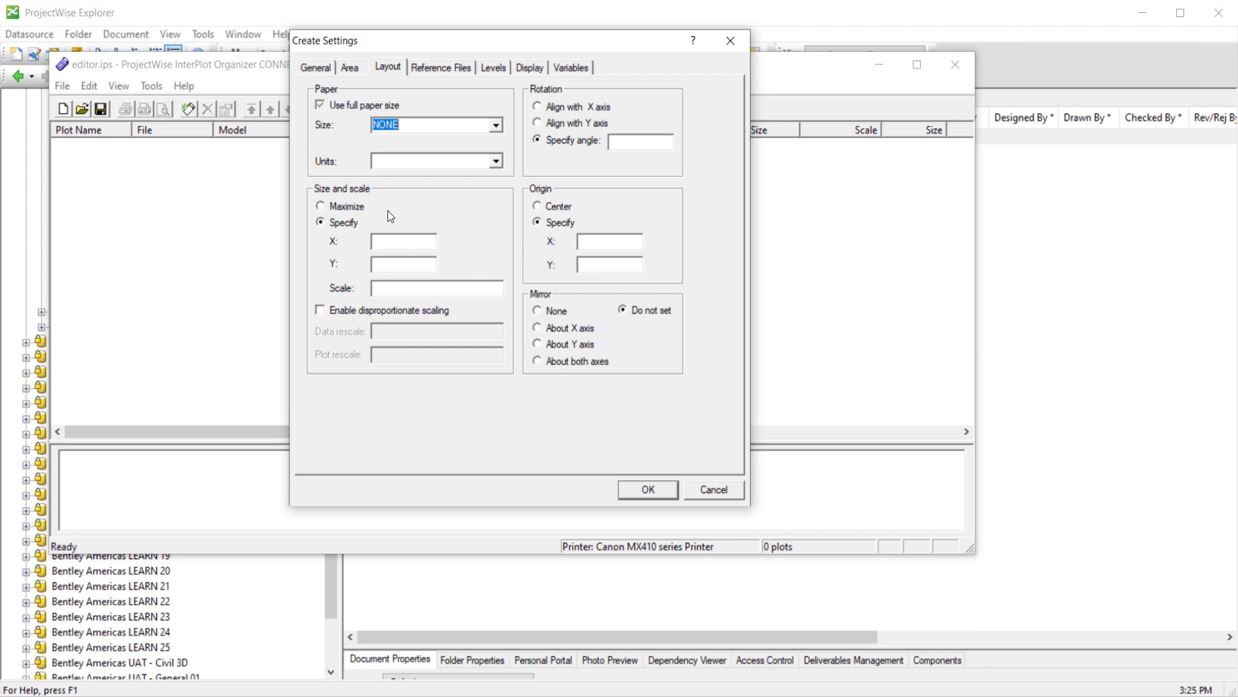
- Enable the use of full paper size and set the paper size to 11"x17" 279.4x431.8mm (Scaled)
left_click(322, 105)
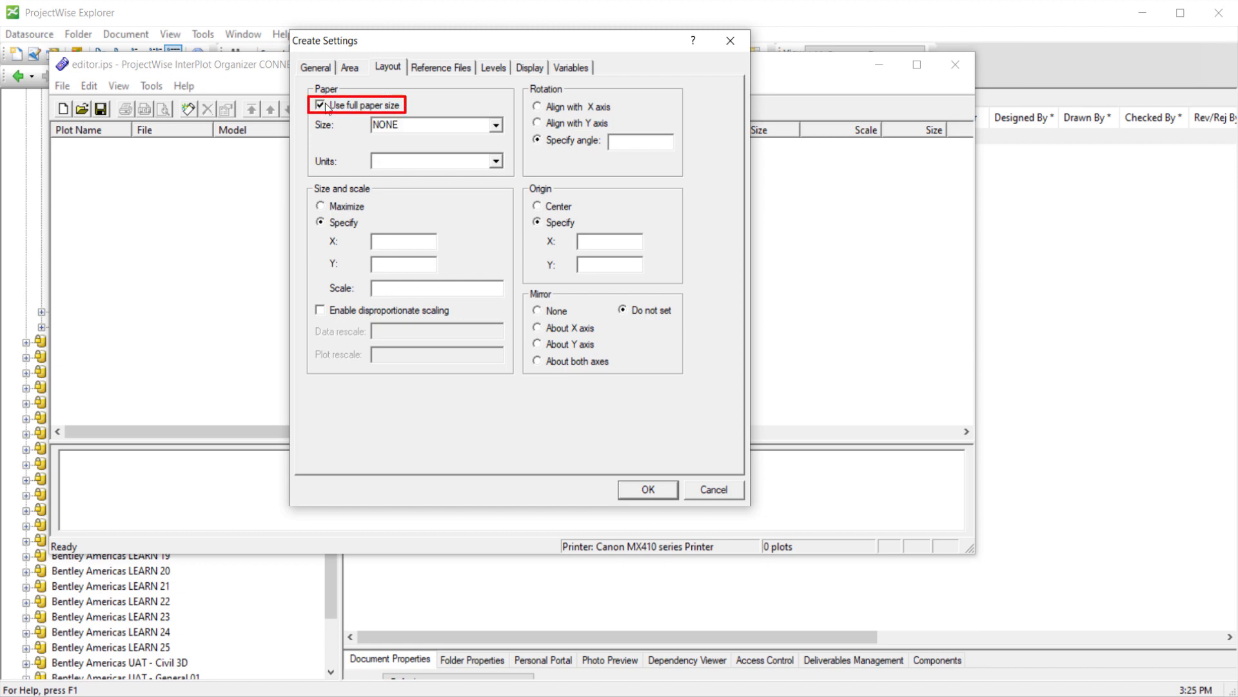
left_click(498, 125)
left_click_drag(498, 238, 507, 123)
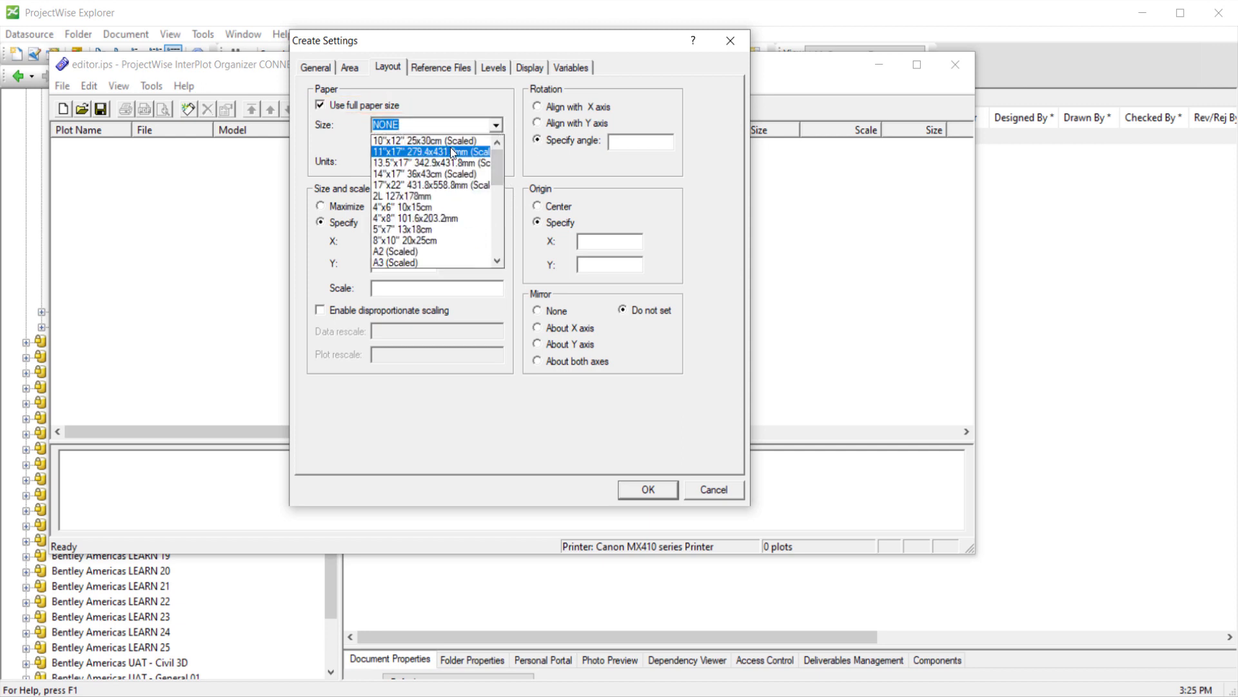
left_click(449, 149)
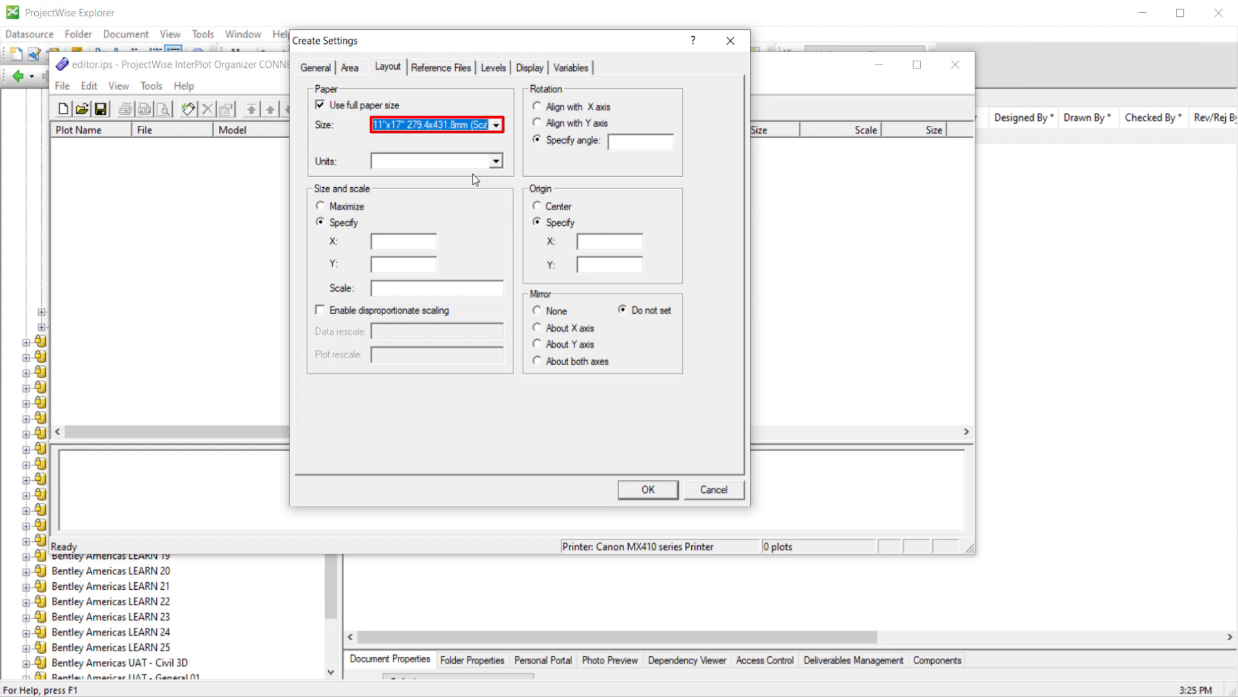
- Configure the plot layout with maximized size, a centered origin and a rotation angle of 90
left_click(342, 206)
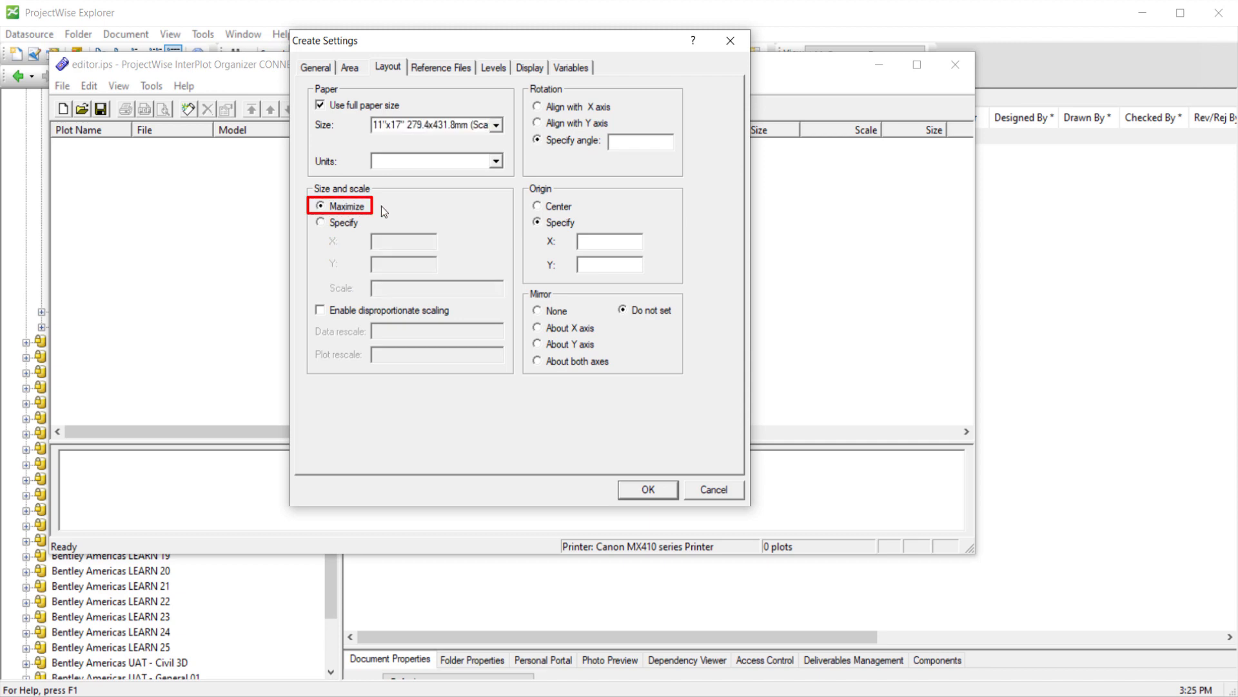
left_click(549, 208)
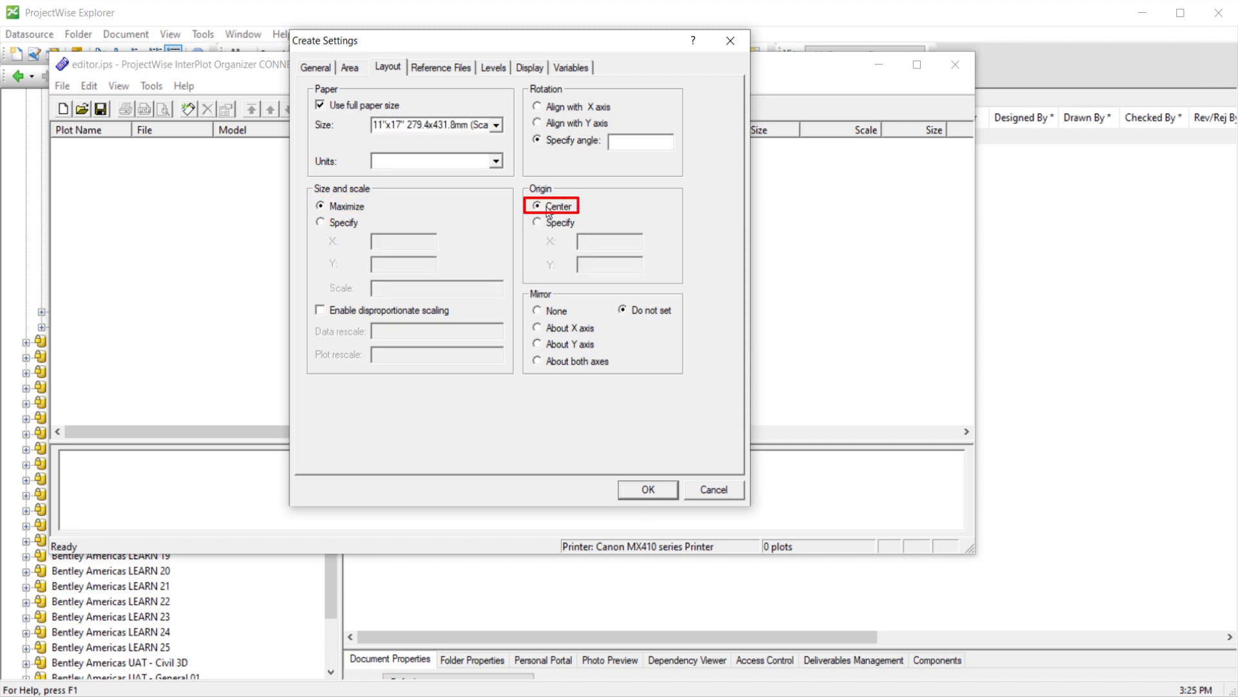
left_click(642, 142)
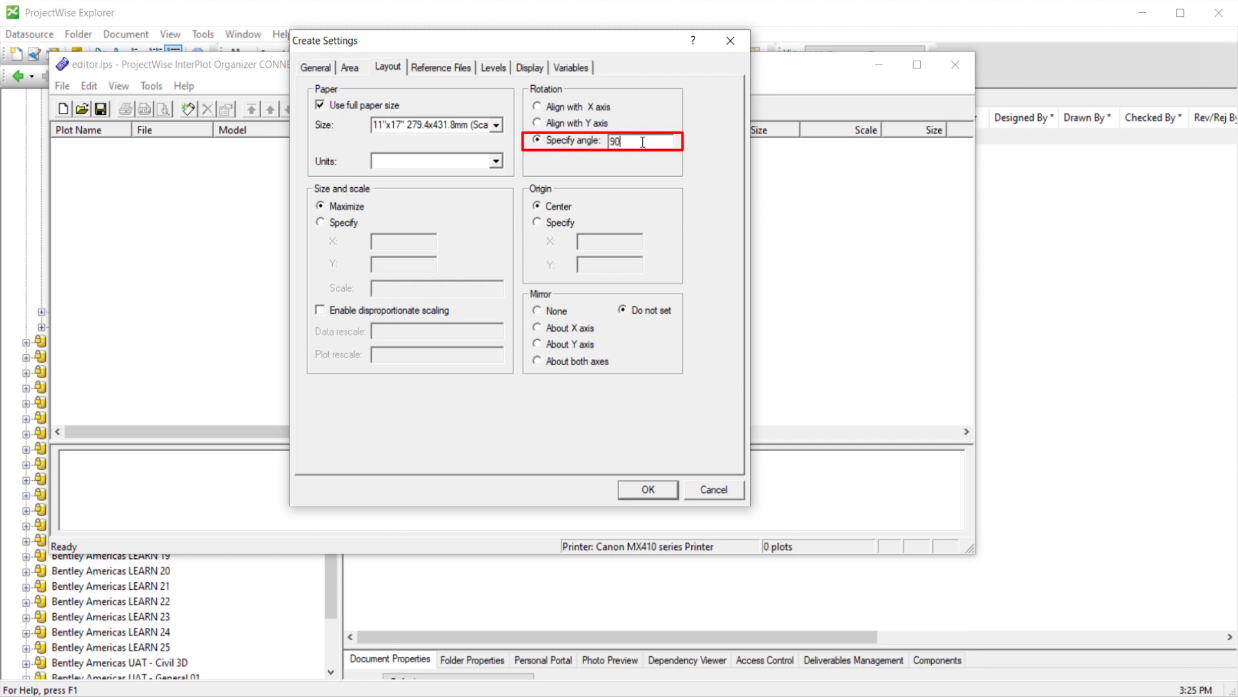
- Try describing a plot shape that is searched for in the master and reference files on Level 1
left_click(354, 71)
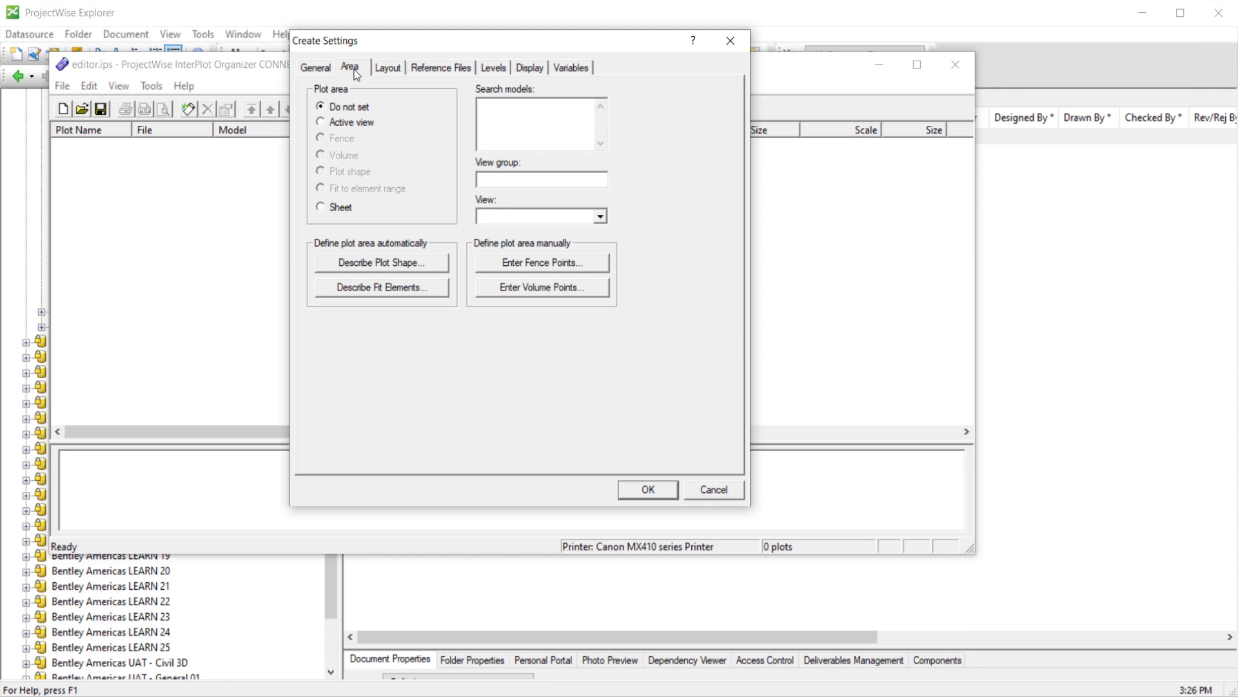
left_click(372, 265)
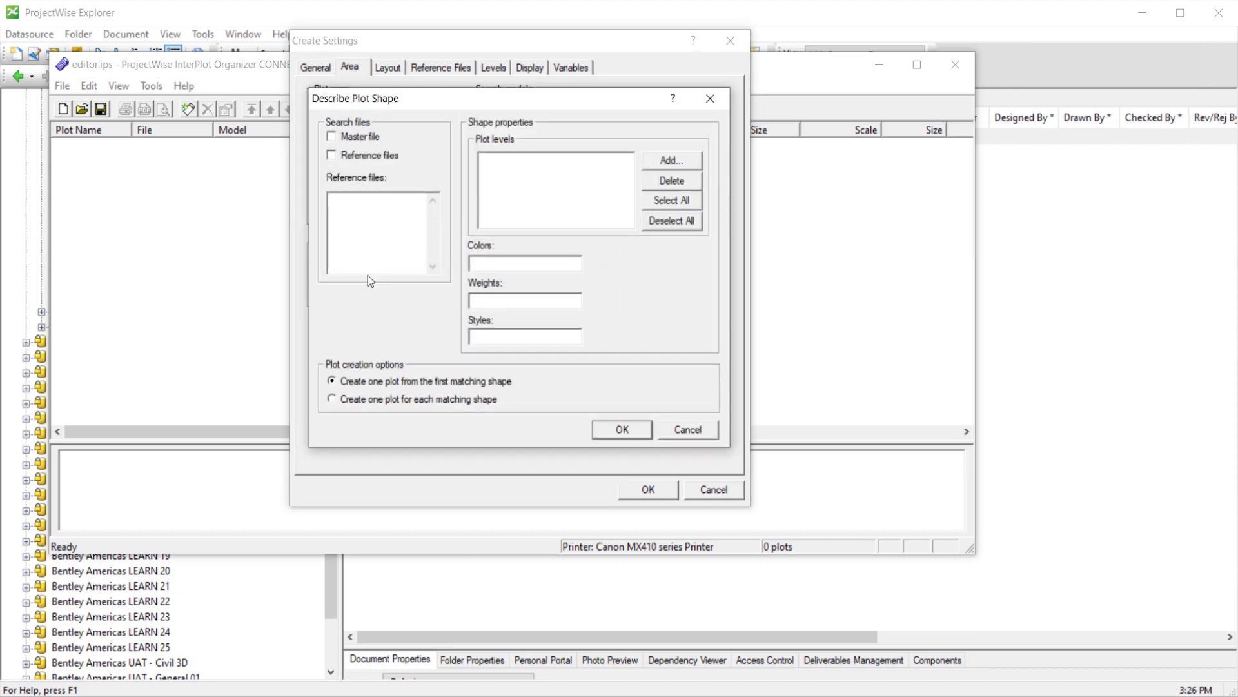
left_click(351, 138)
left_click(352, 134)
left_click(685, 161)
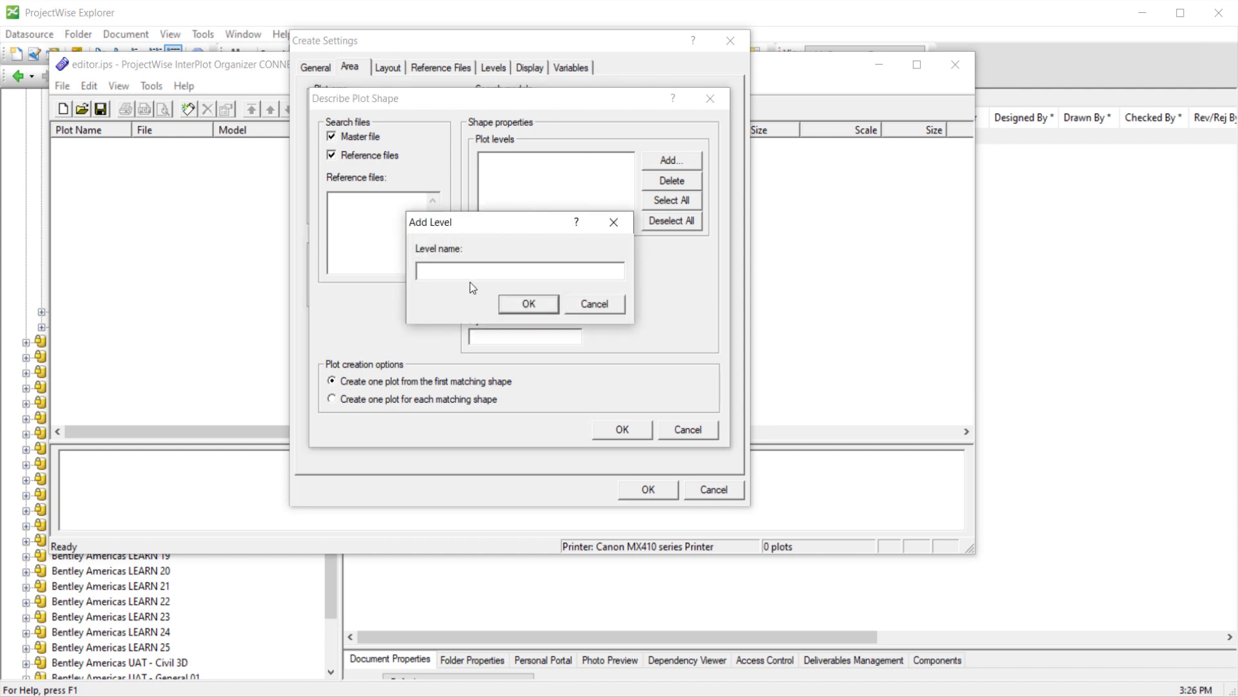
type("Level 1")
key("Return")
- Set the plot shape's colors to 0, weights to 2 and styles to 0 with one plot per matching shape, and discard the description
left_click(504, 264)
type("0")
left_click(491, 301)
type("2")
left_click(494, 336)
type("0")
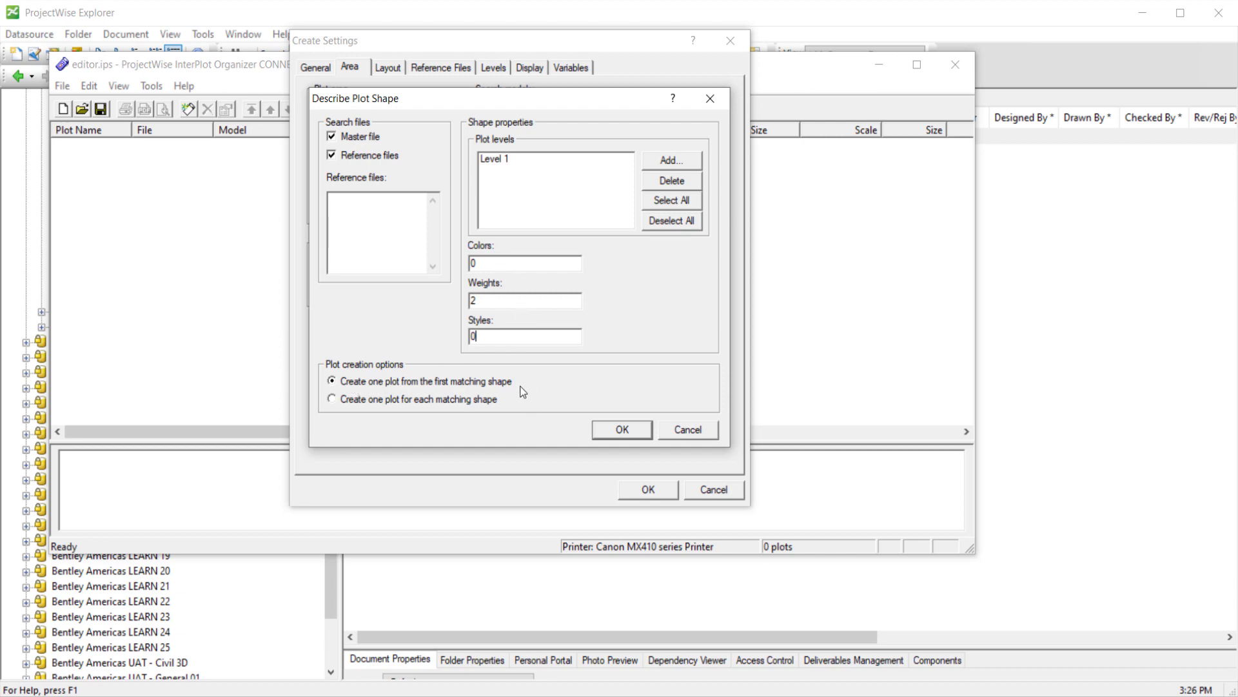
left_click(377, 400)
left_click(687, 430)
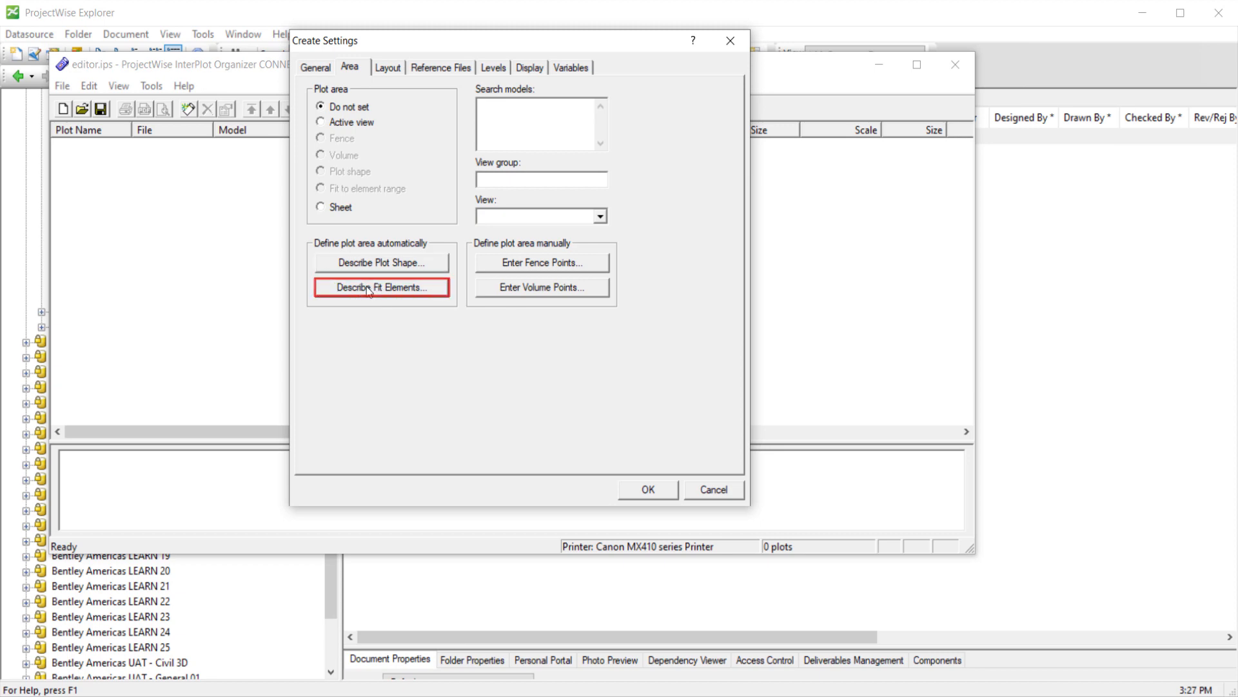
- Define the plot area by fitting to all element types in the master file and reference files
left_click(368, 290)
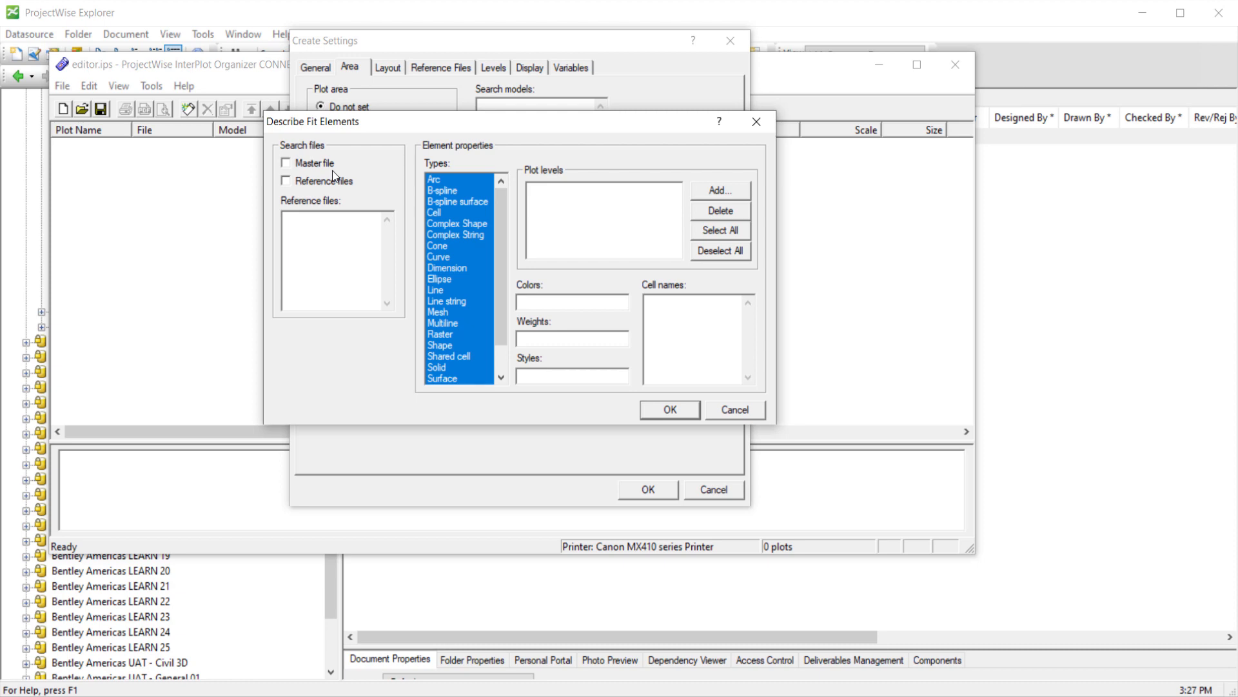
left_click(299, 163)
left_click(301, 161)
left_click_drag(507, 231, 507, 177)
left_click_drag(509, 271, 513, 328)
left_click(313, 163)
left_click_drag(500, 248, 509, 187)
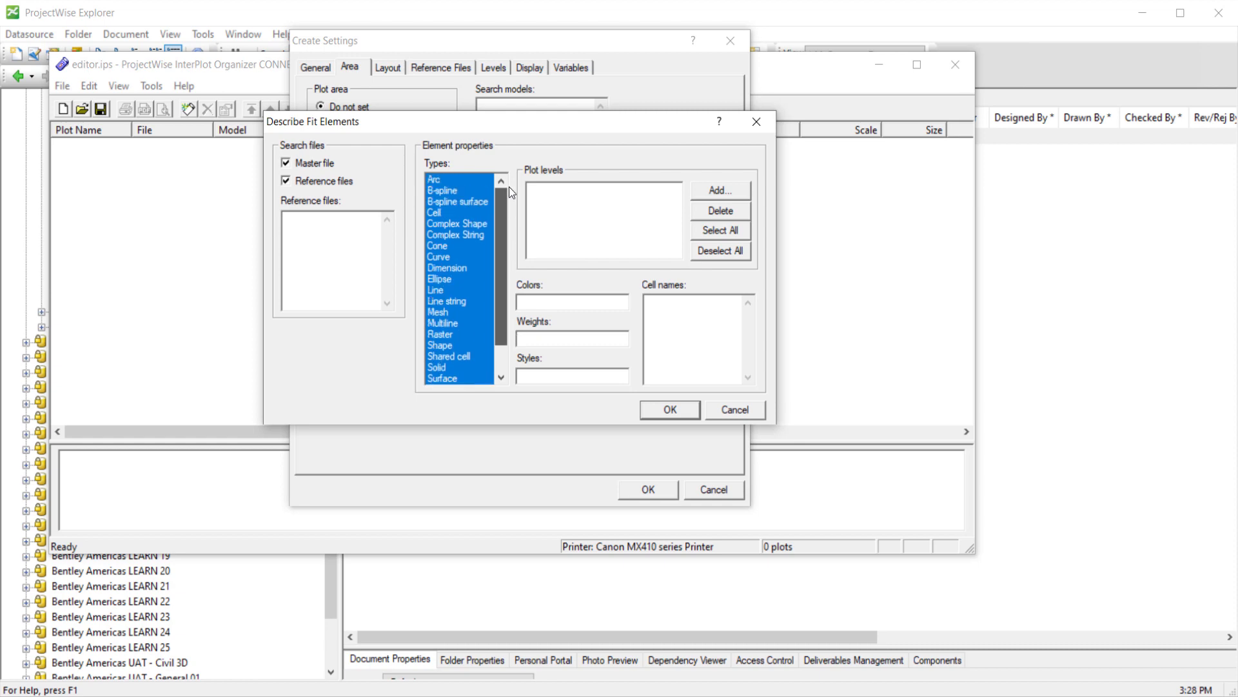
left_click(673, 407)
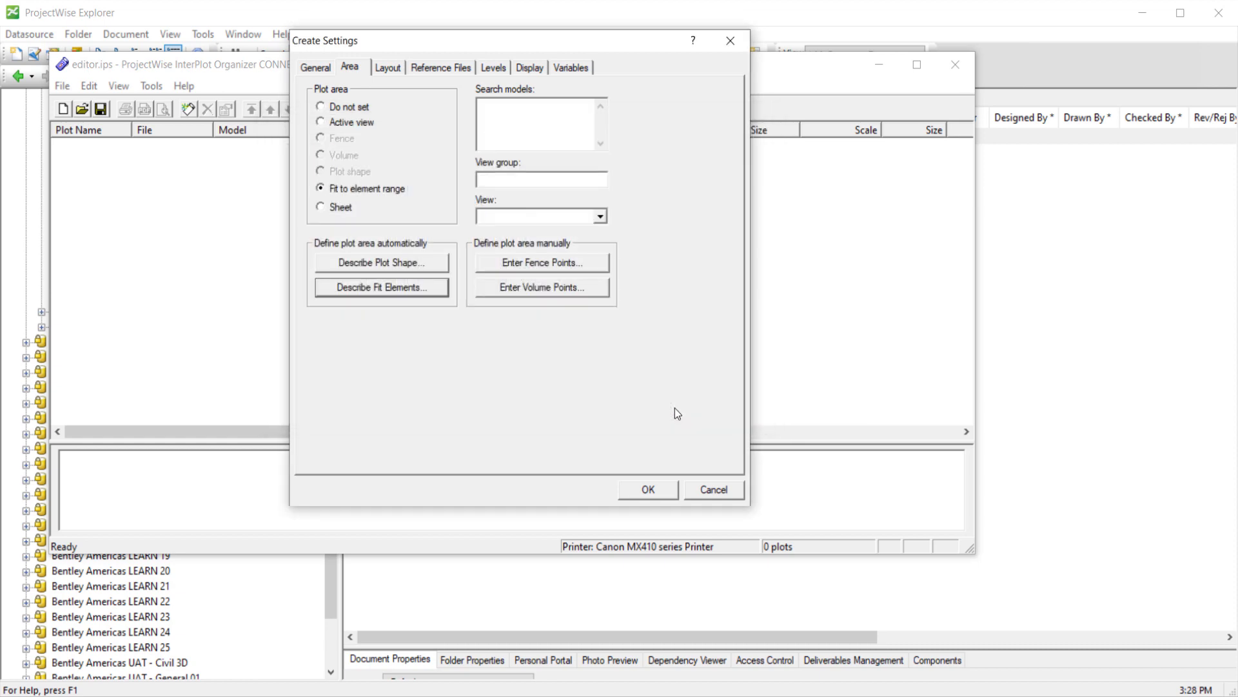
- Check the general settings and discard all current edits to the iplot section
key("ctrl+shift+Tab")
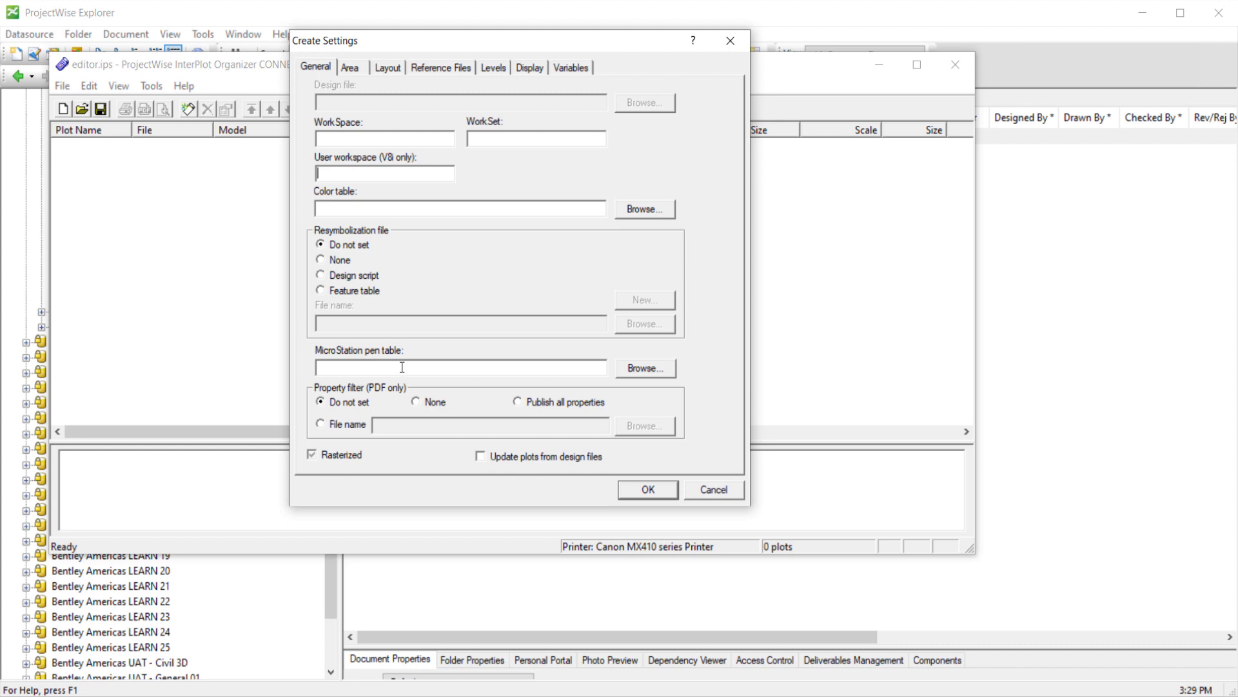
left_click(727, 492)
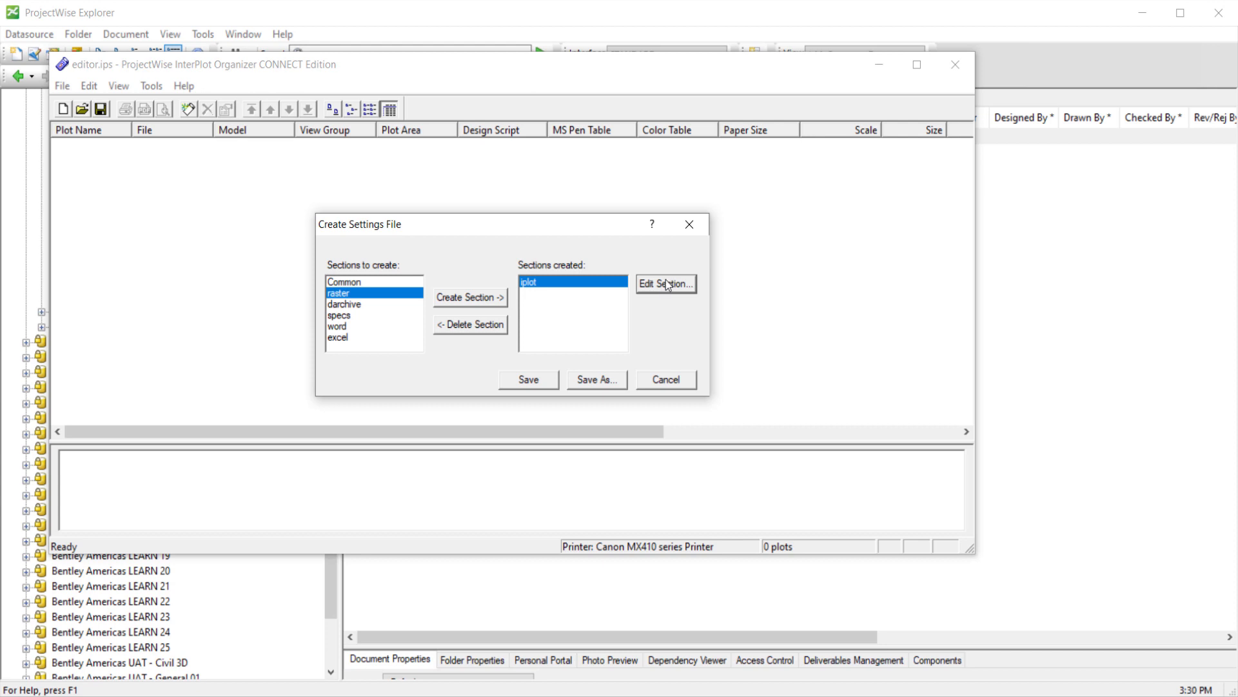
- Edit the iplot section's layout to use the full 11"x17" 279.4x431.8mm (Scaled) paper size, maximized size and a centered origin
left_click(661, 284)
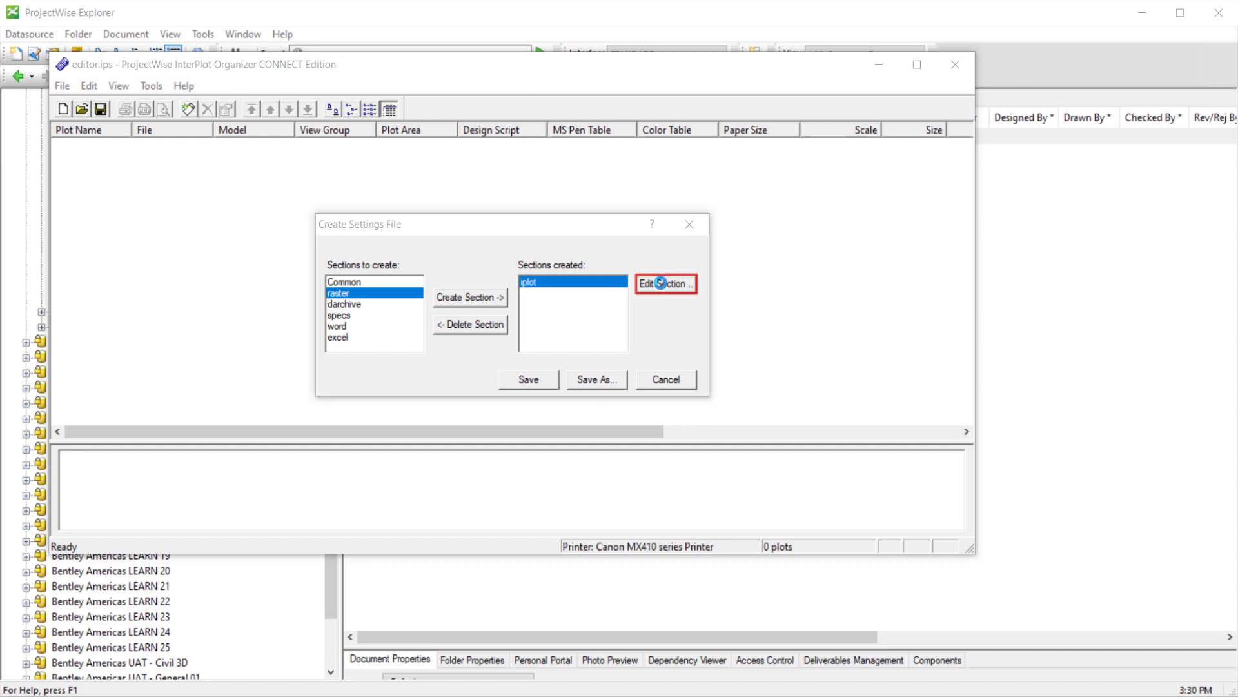
left_click(342, 145)
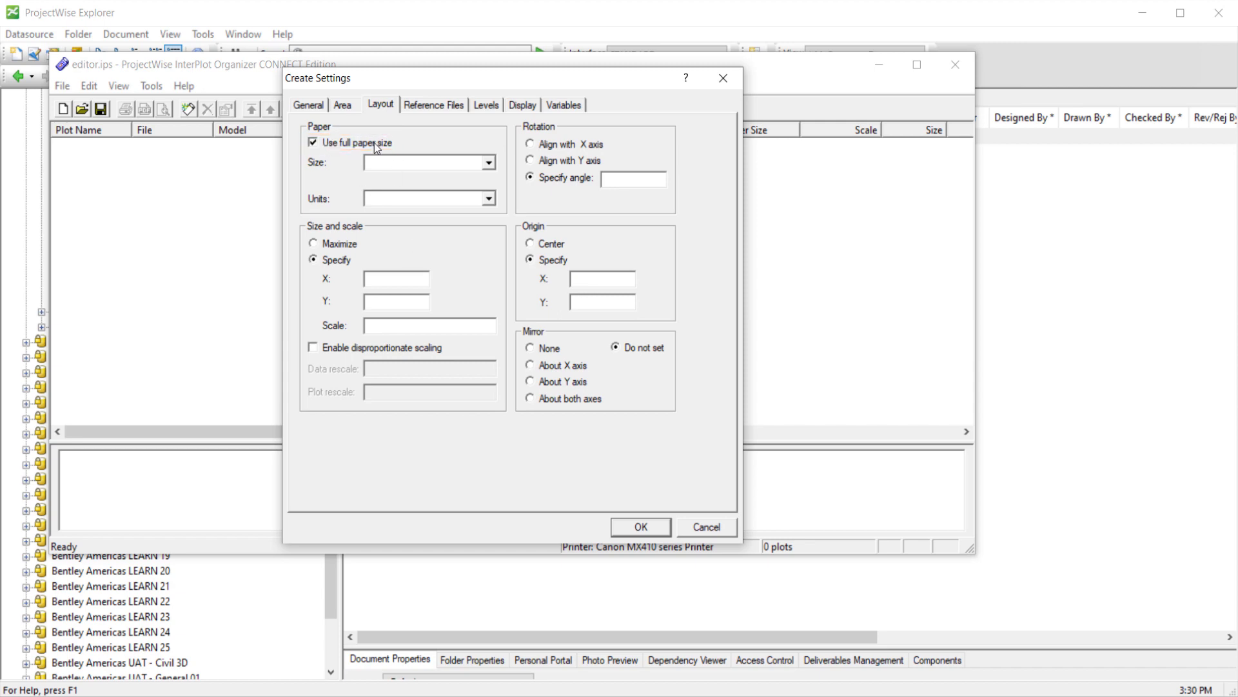
left_click(490, 164)
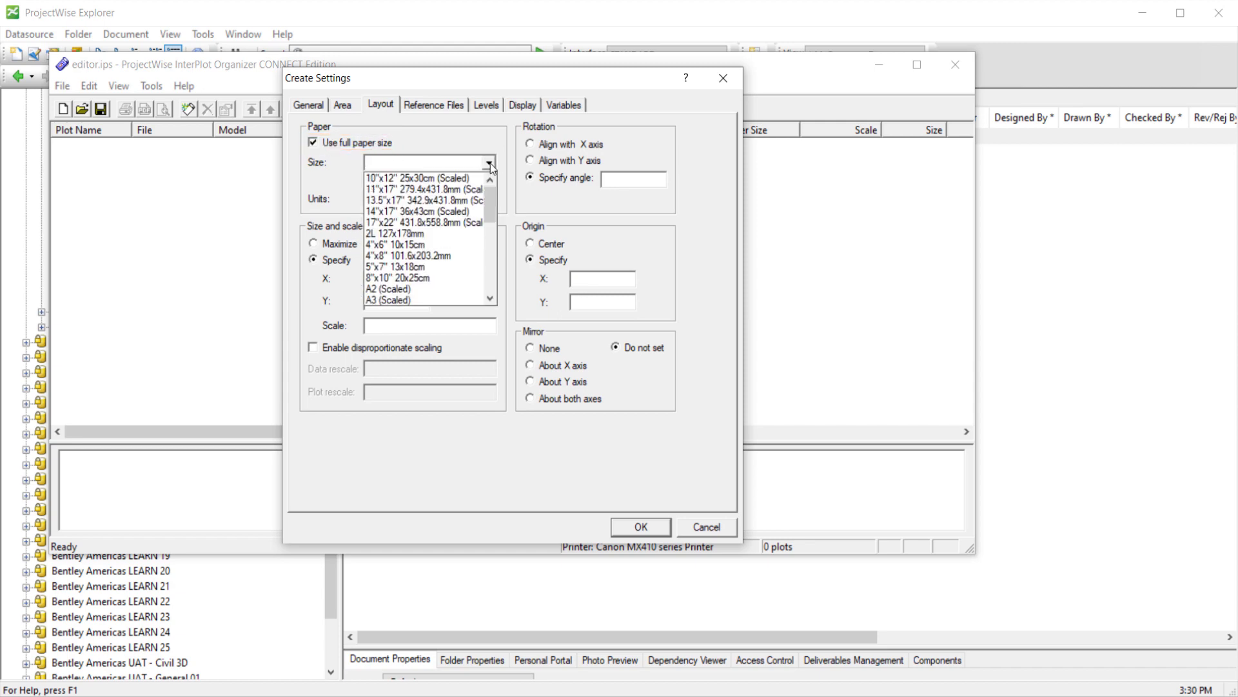
left_click(436, 189)
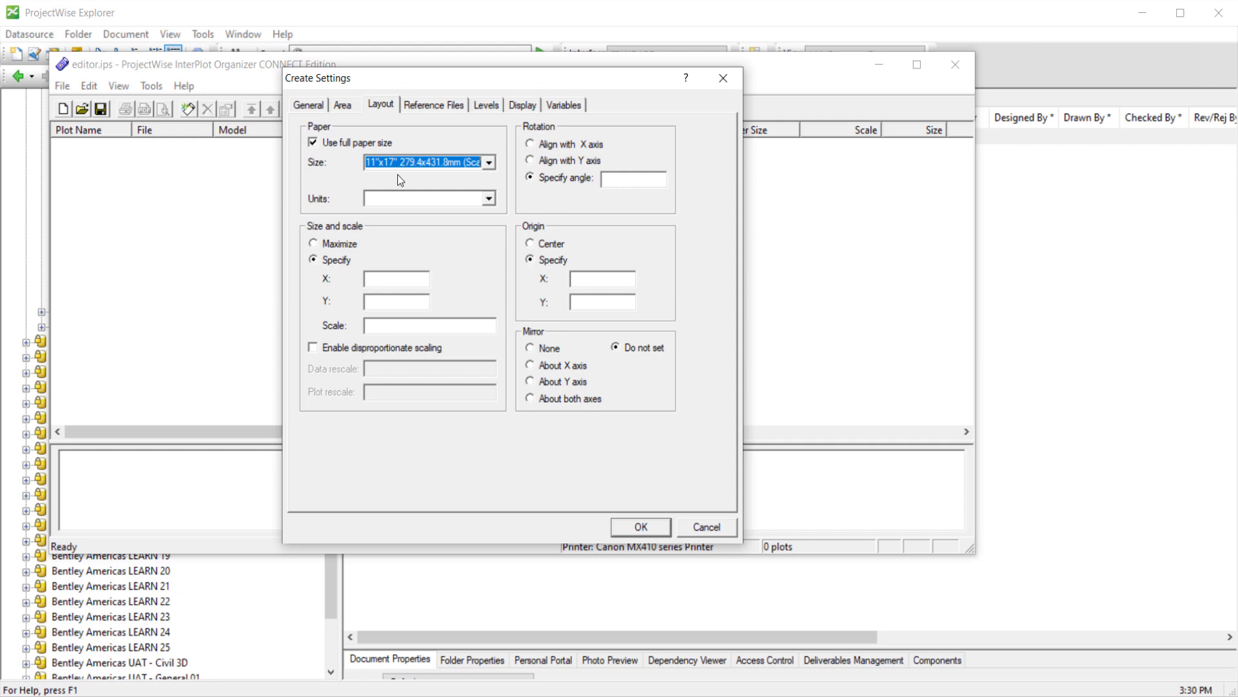
left_click(330, 250)
left_click(555, 245)
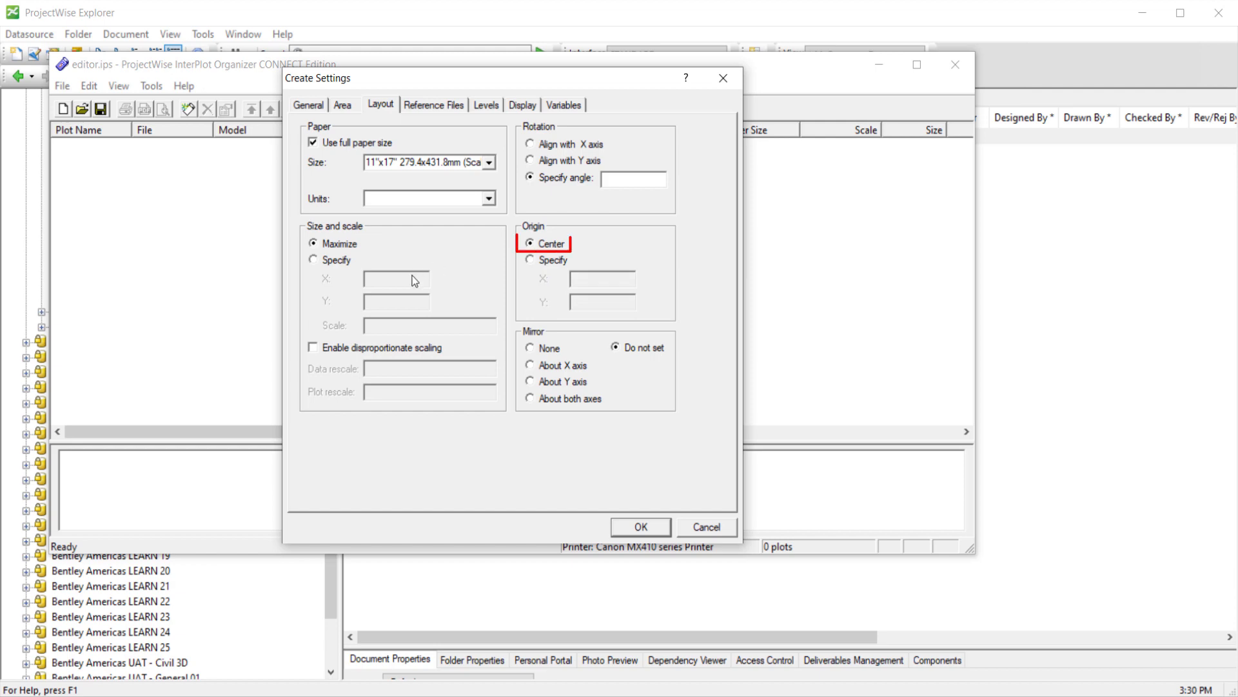
- Look up the help for the plot area's search models and set them to IP_SHEETDEF_MODELS
left_click(344, 106)
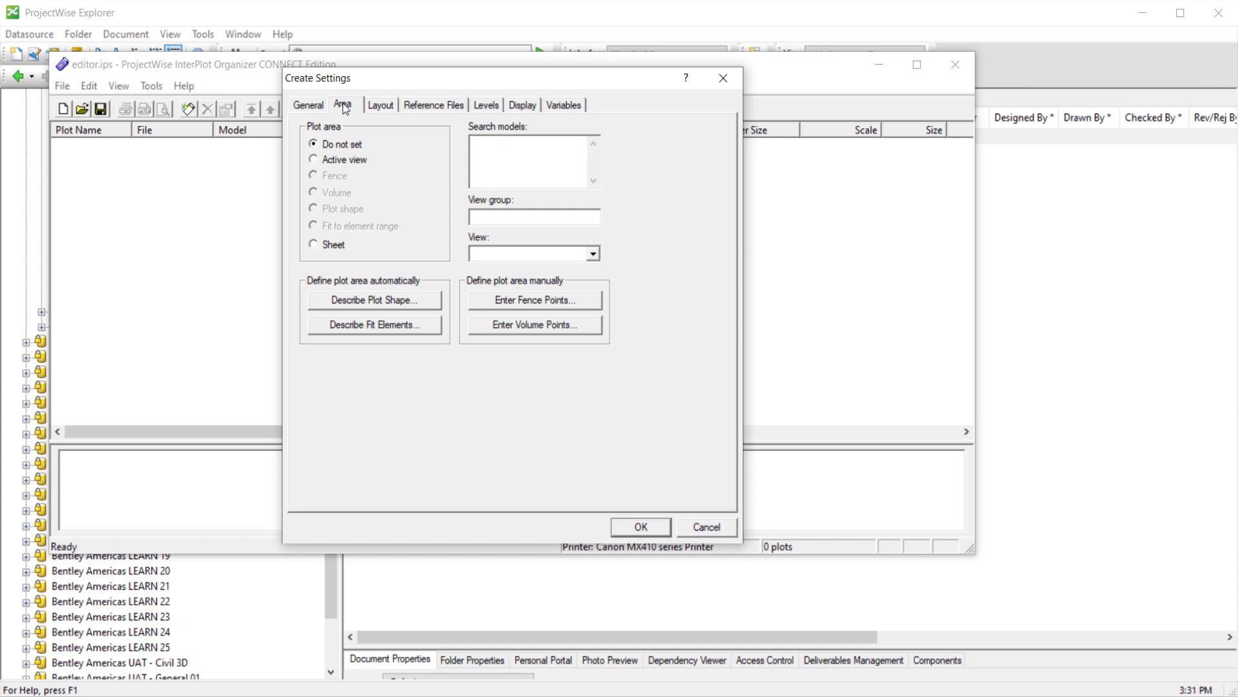
left_click(503, 162)
left_click(687, 79)
left_click(498, 153)
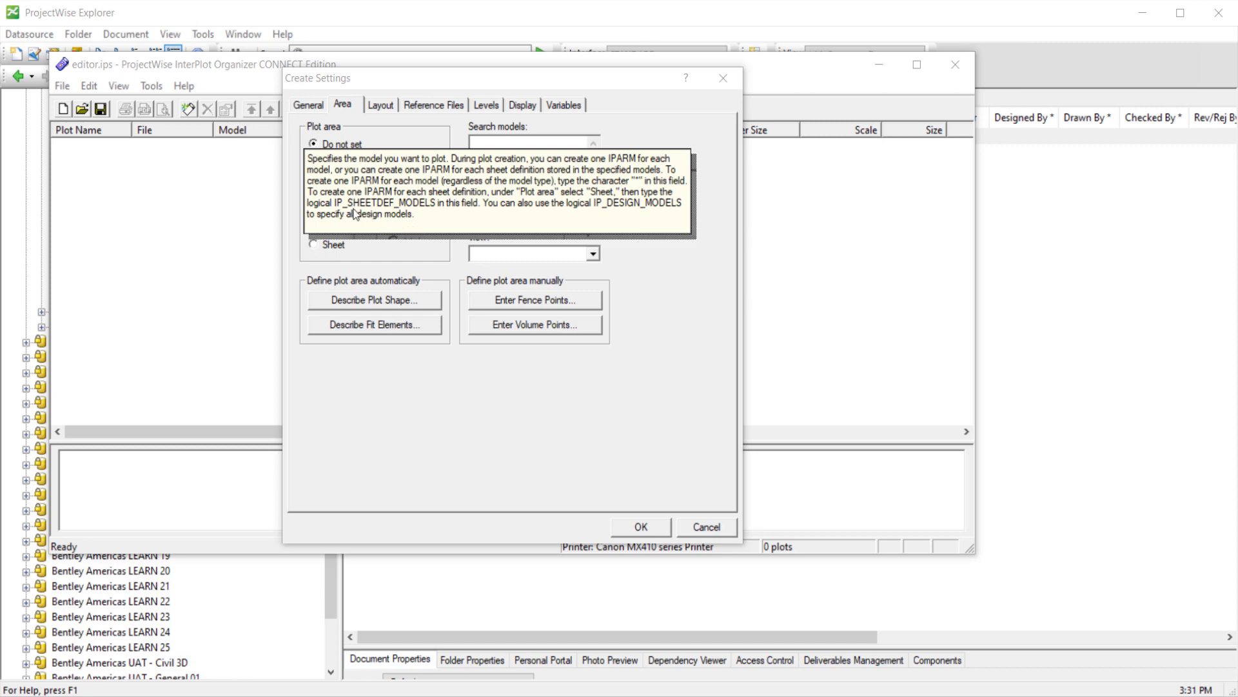
left_click(523, 143)
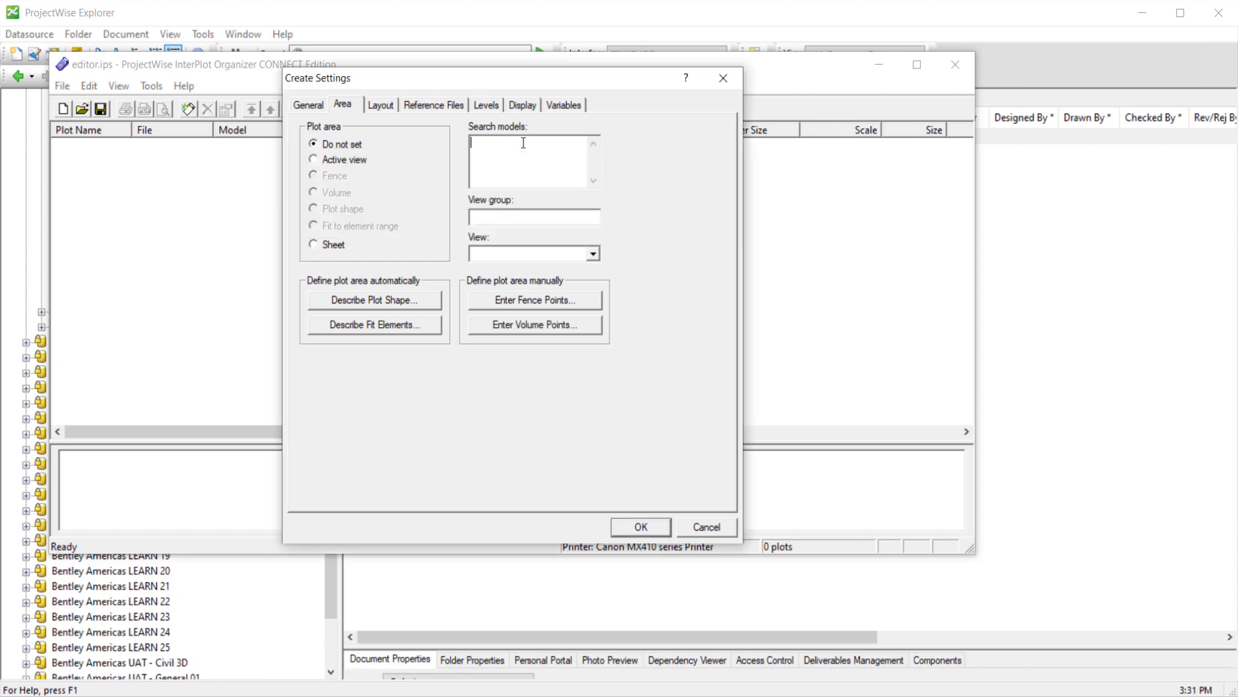
type("IP_SHEETDEF_MODELS")
- Set the resymbolization to the design script Line Styles.pen from the System Admin, Plotting, design scripts folder
left_click(309, 106)
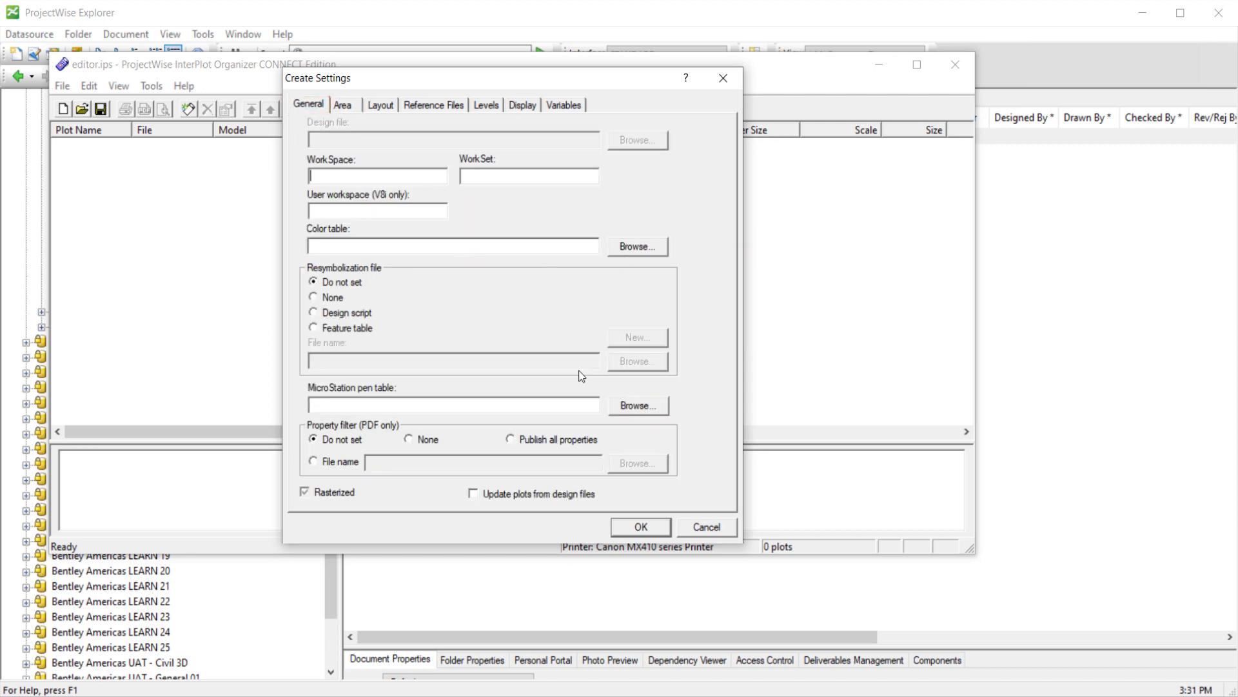
left_click(345, 315)
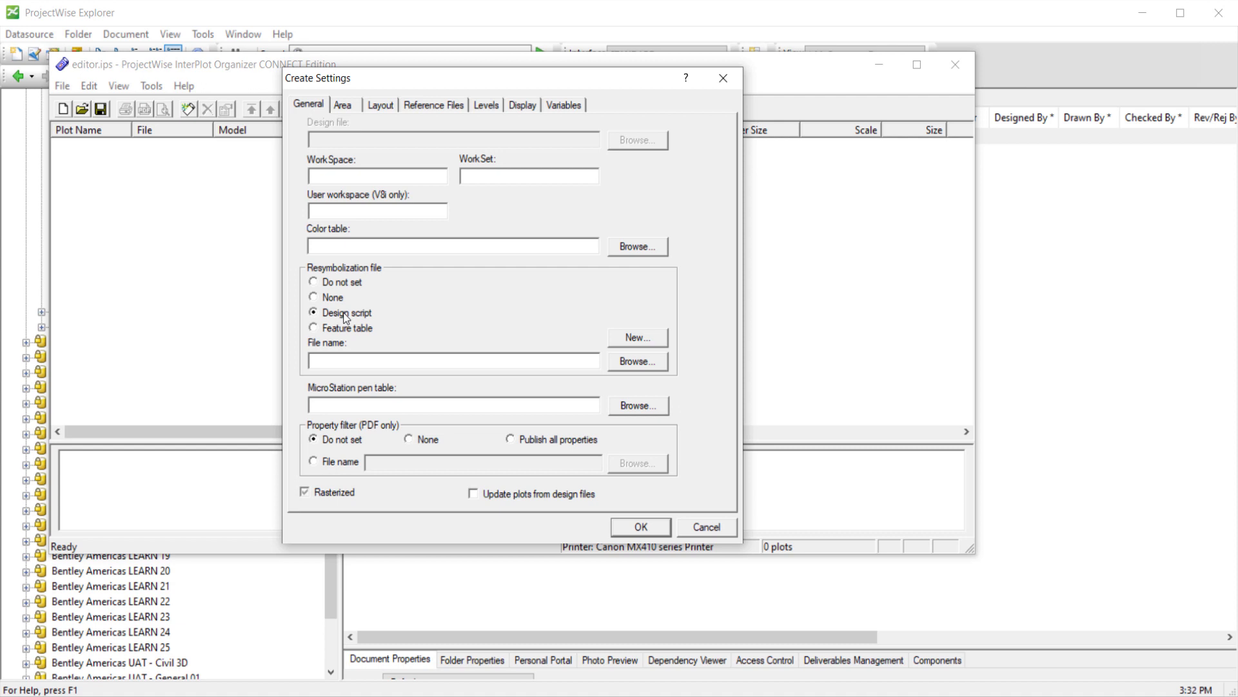
left_click(643, 364)
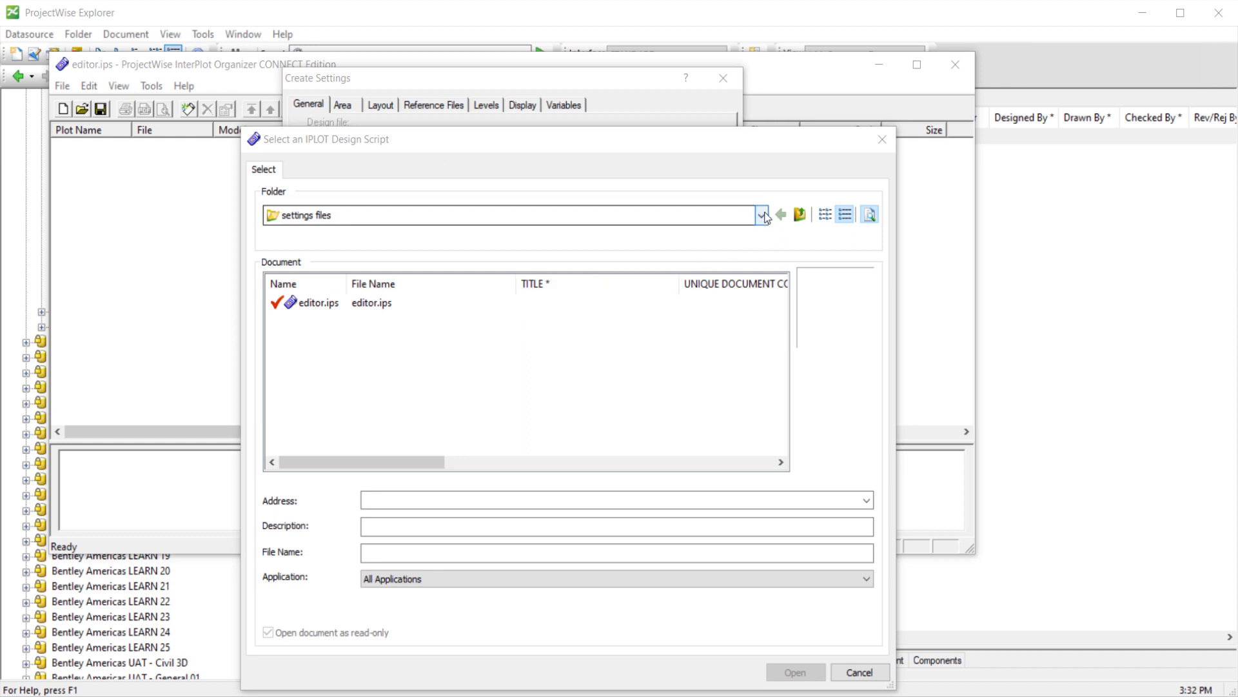
left_click(762, 215)
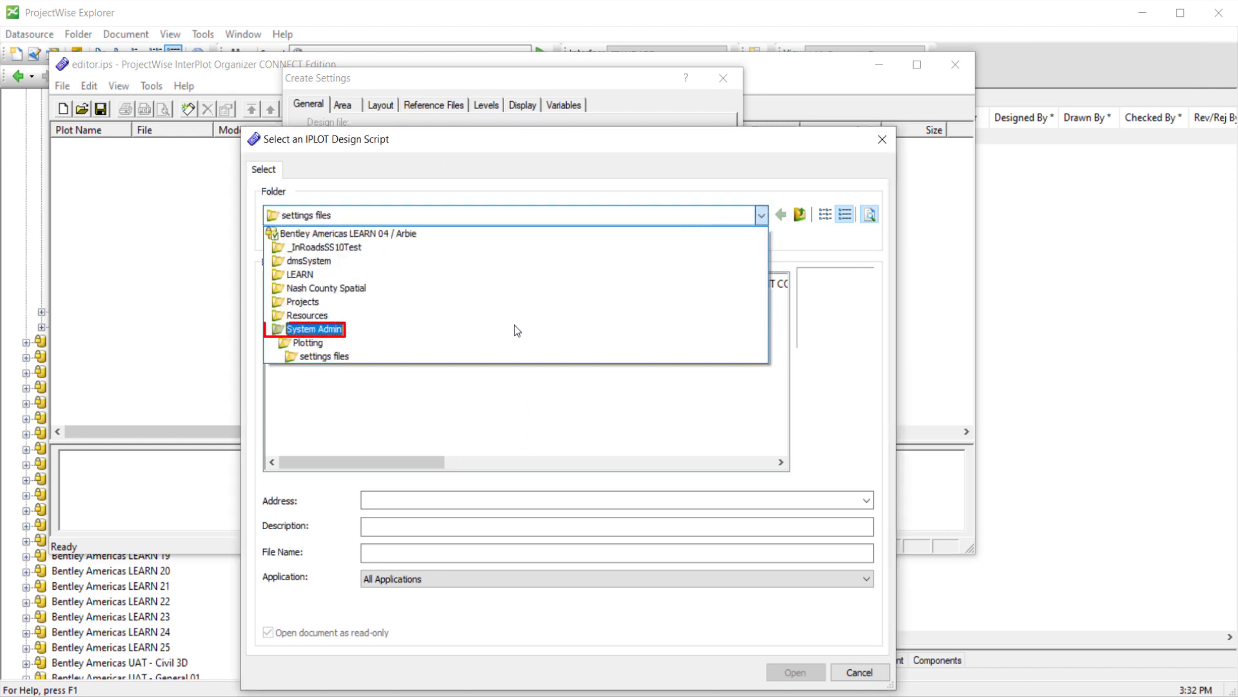
left_click(515, 329)
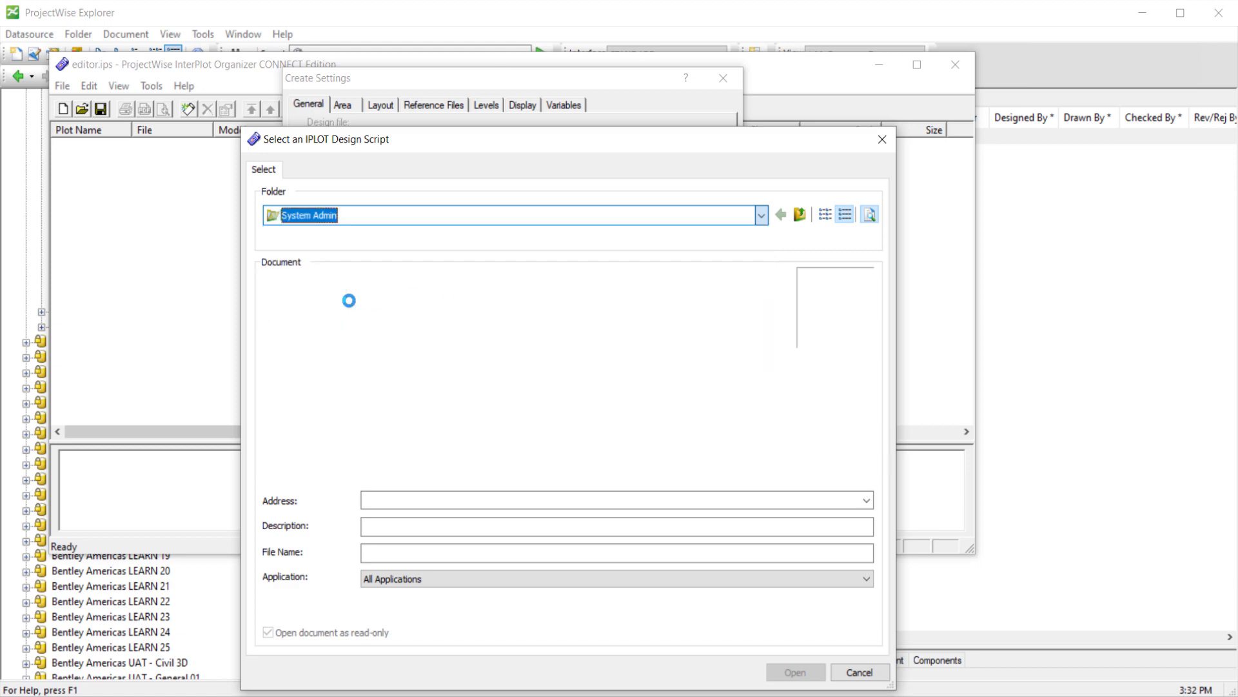
double_click(313, 320)
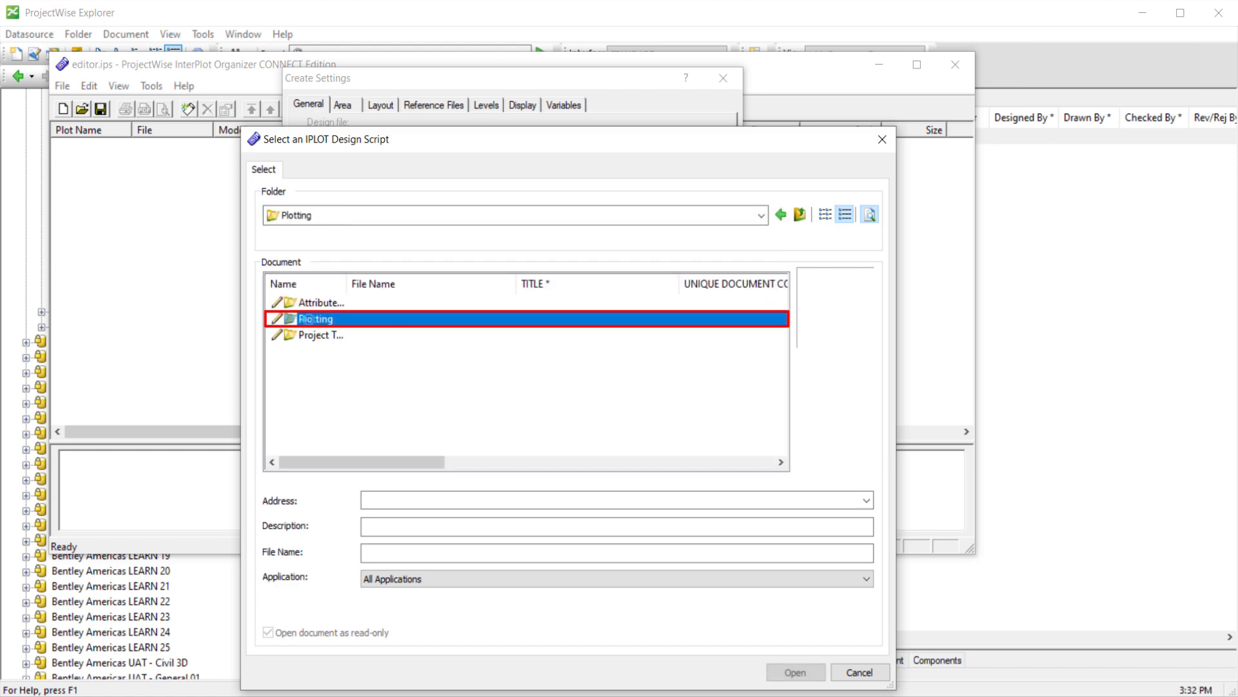
double_click(306, 318)
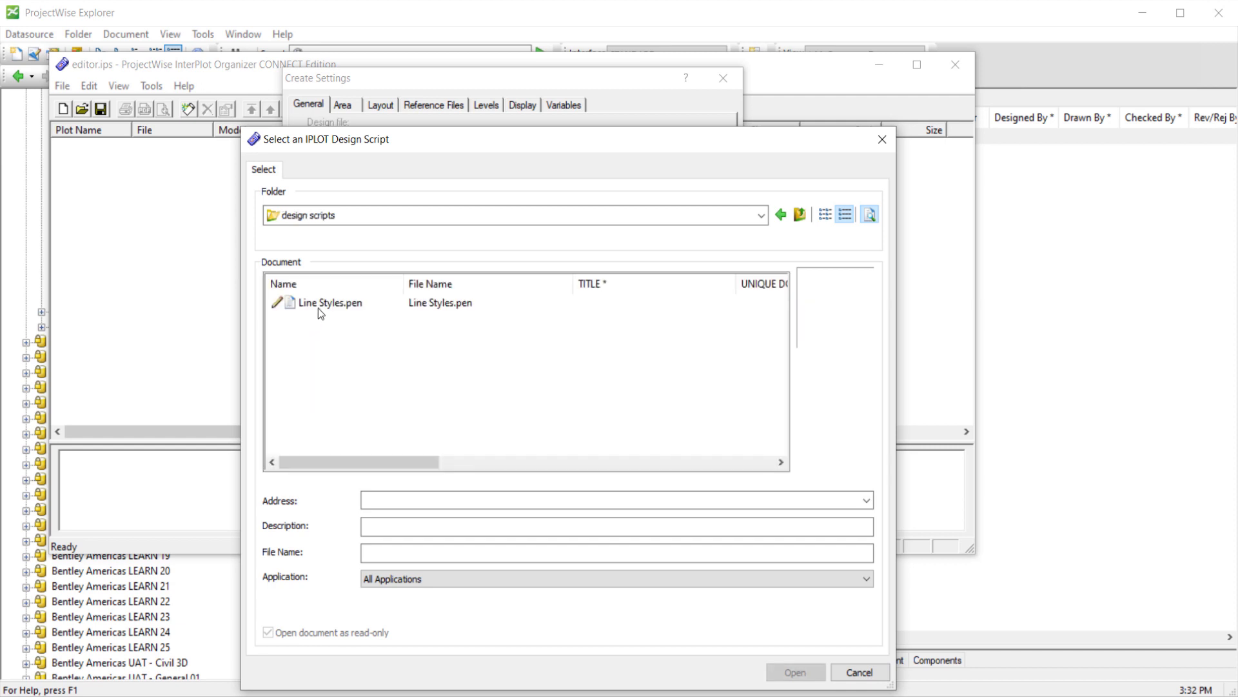
left_click(322, 305)
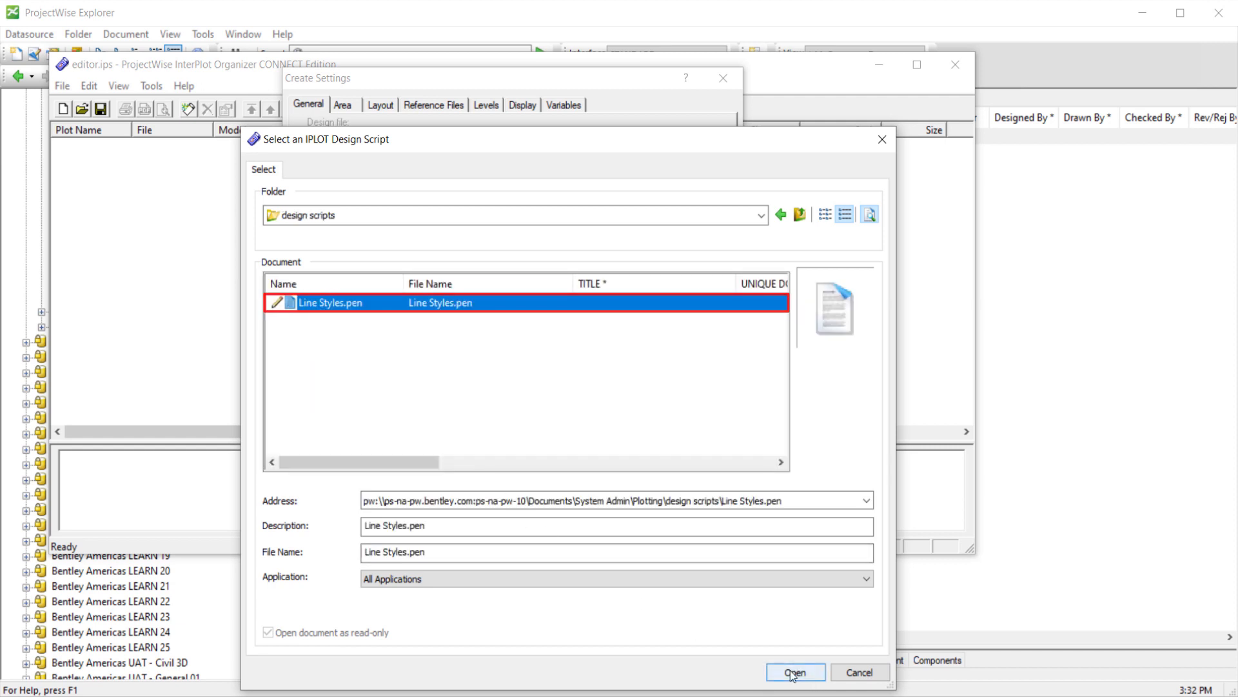
key("Return")
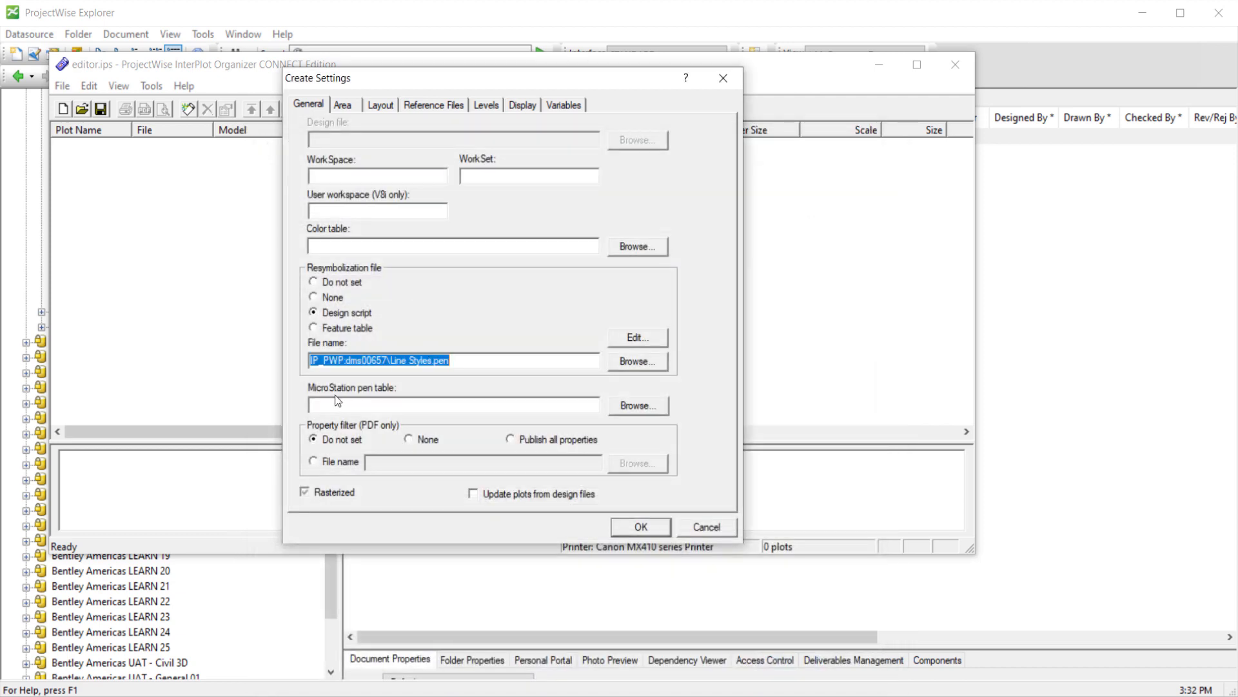
- Assign BW.tbl from the System Admin, Plotting, pen tables folder as the MicroStation pen table and accept the section settings
left_click(637, 407)
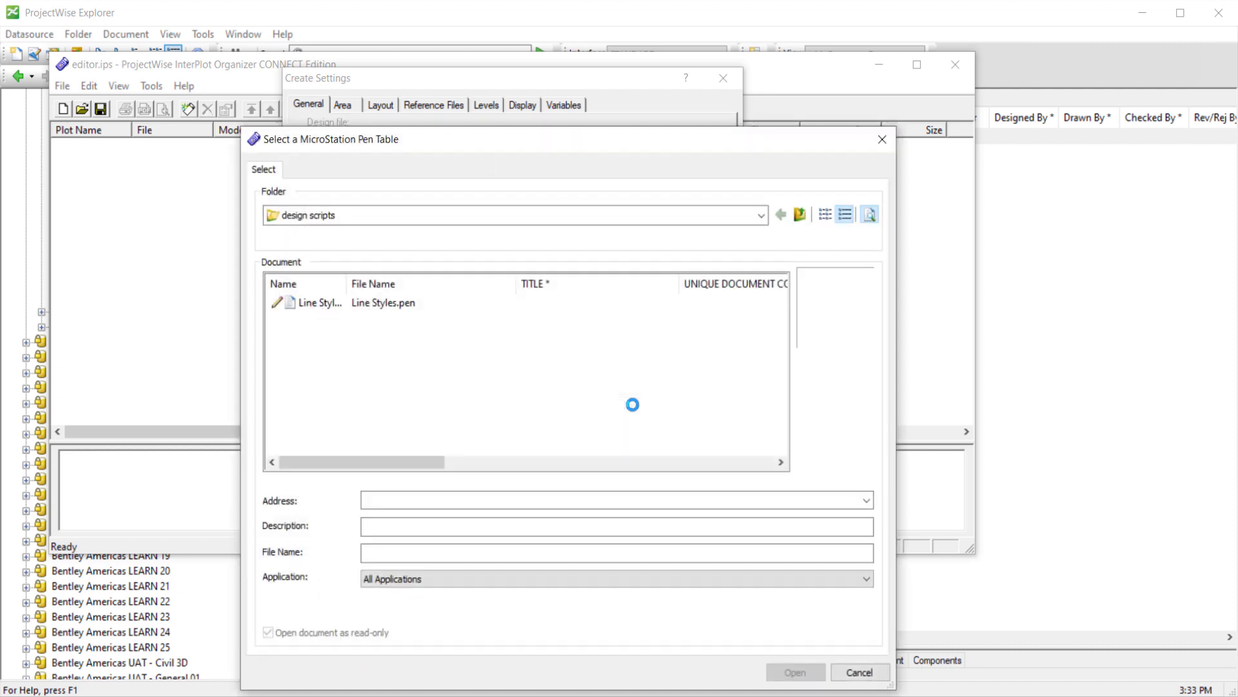
left_click(713, 216)
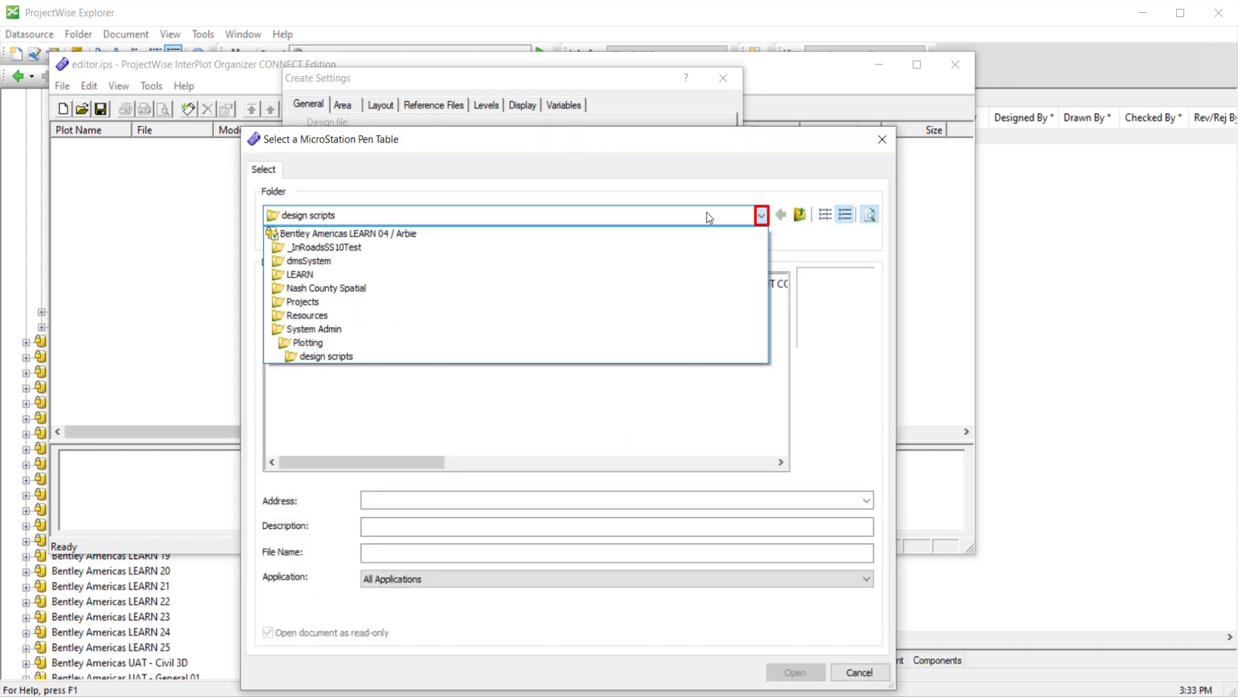
left_click(405, 331)
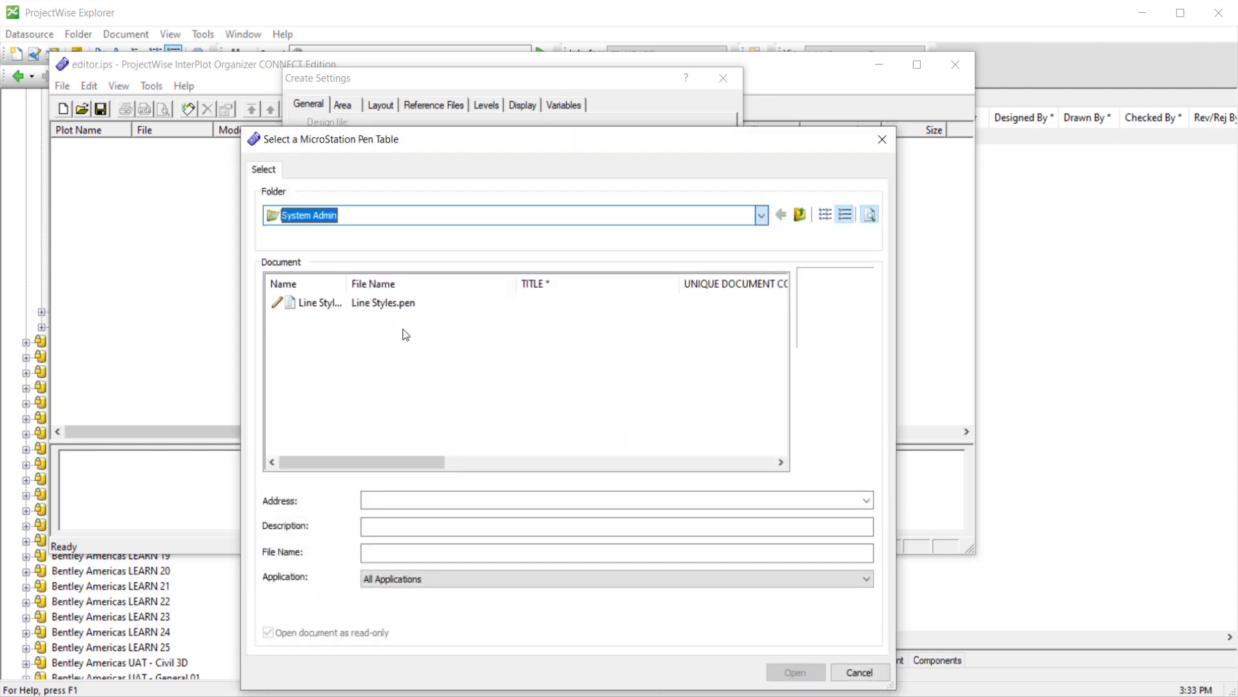
left_click(319, 318)
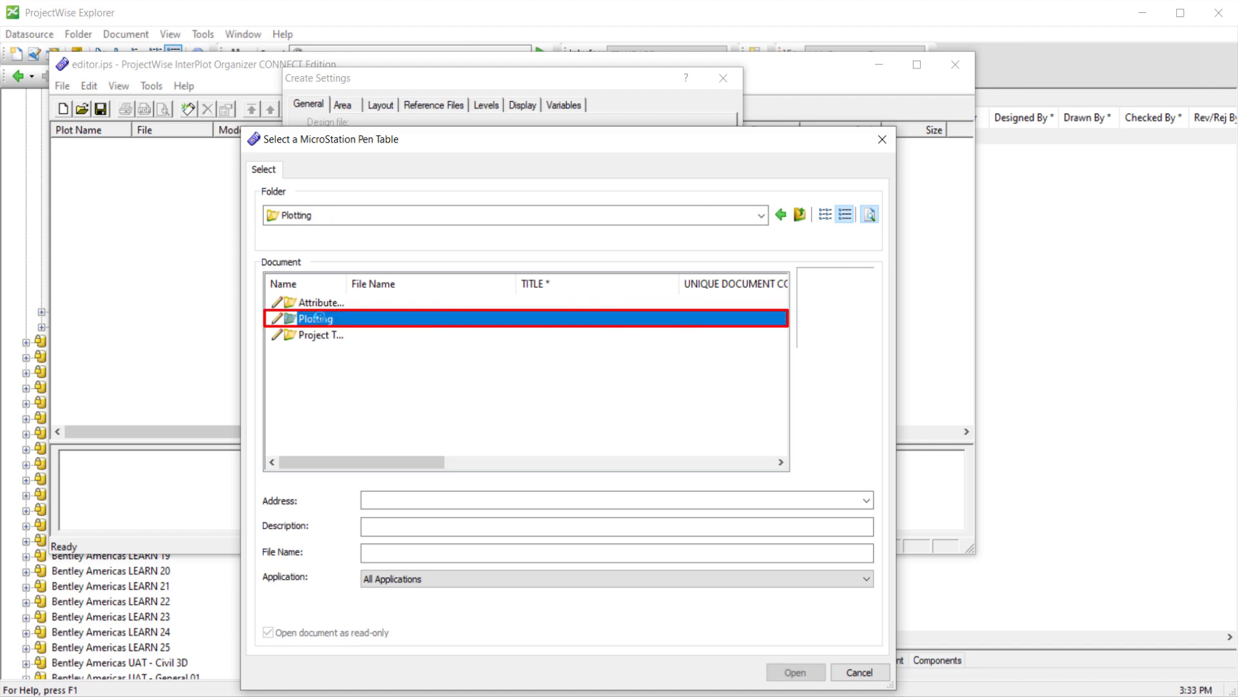
double_click(319, 318)
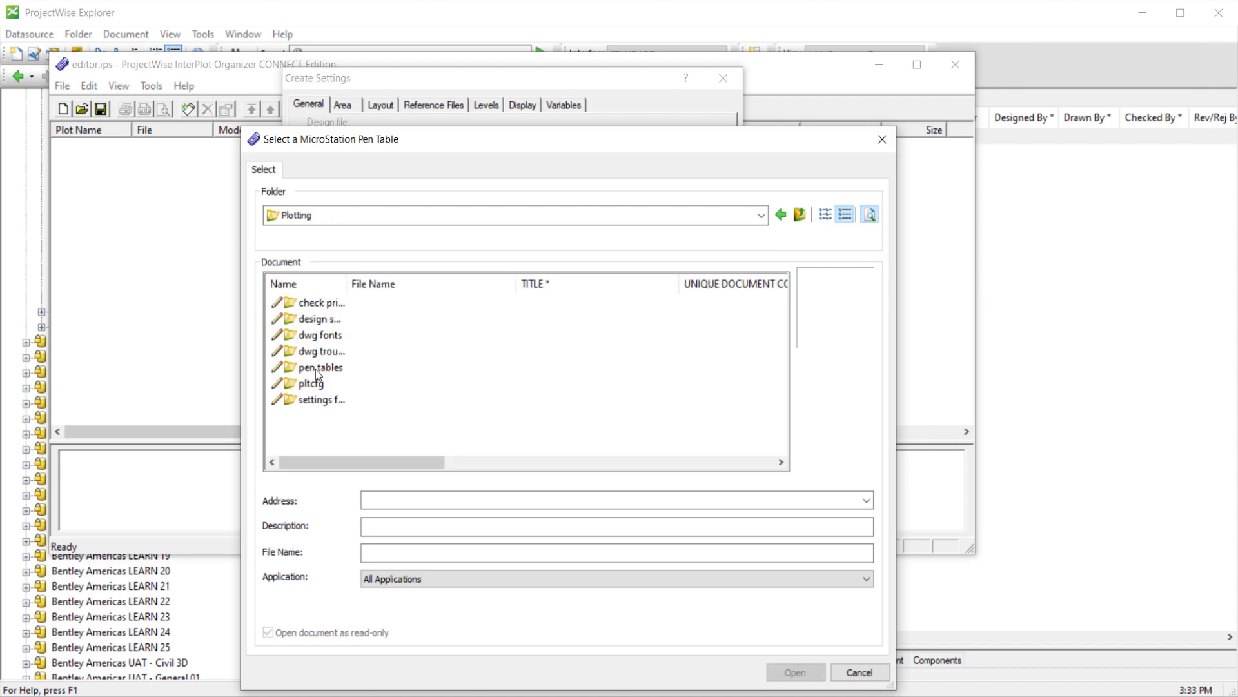
left_click(321, 366)
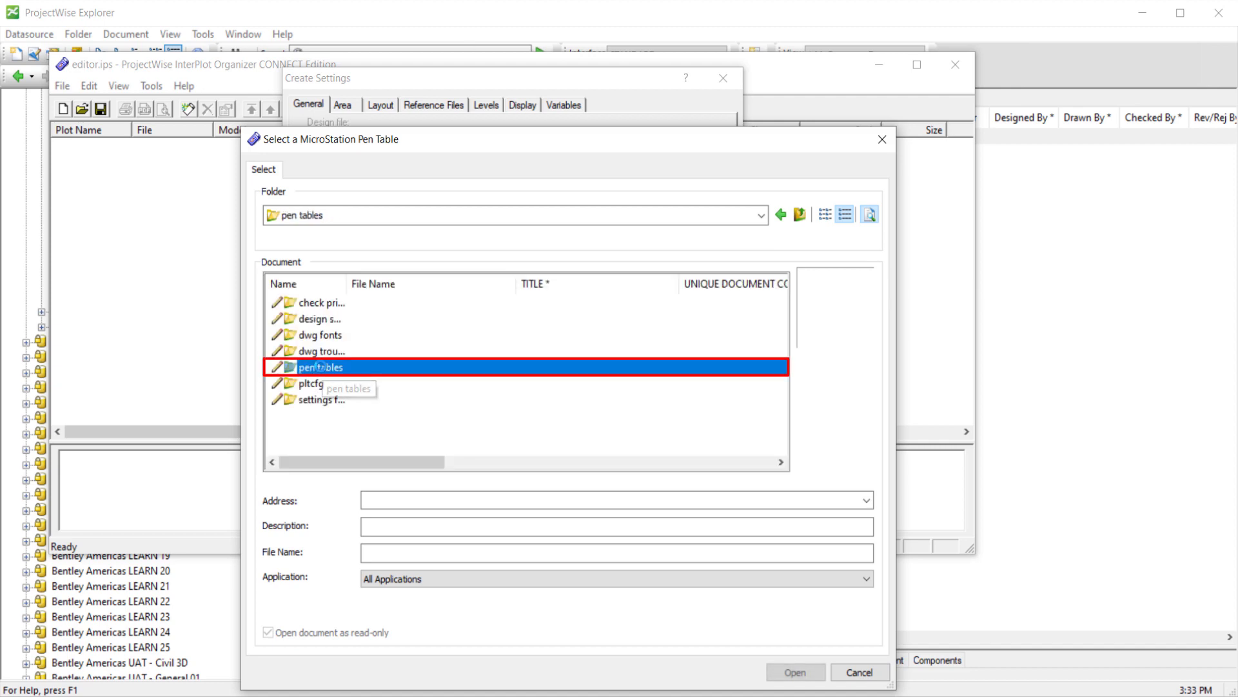
double_click(321, 366)
left_click(311, 318)
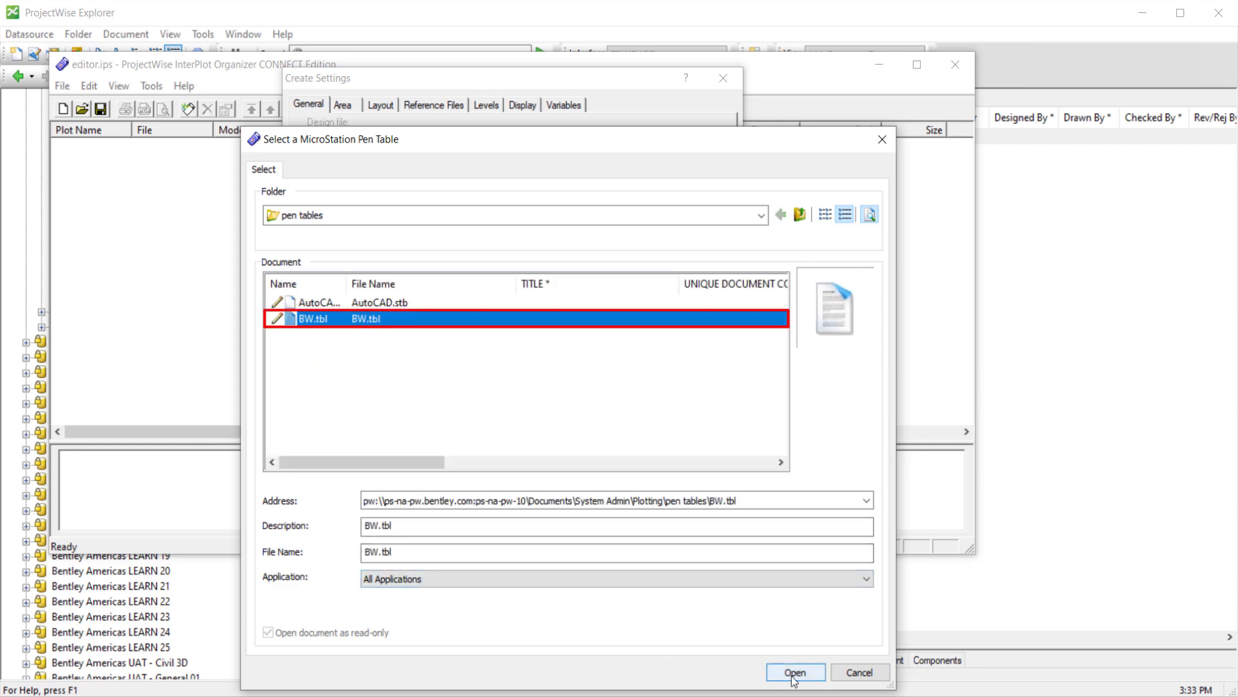
left_click(795, 673)
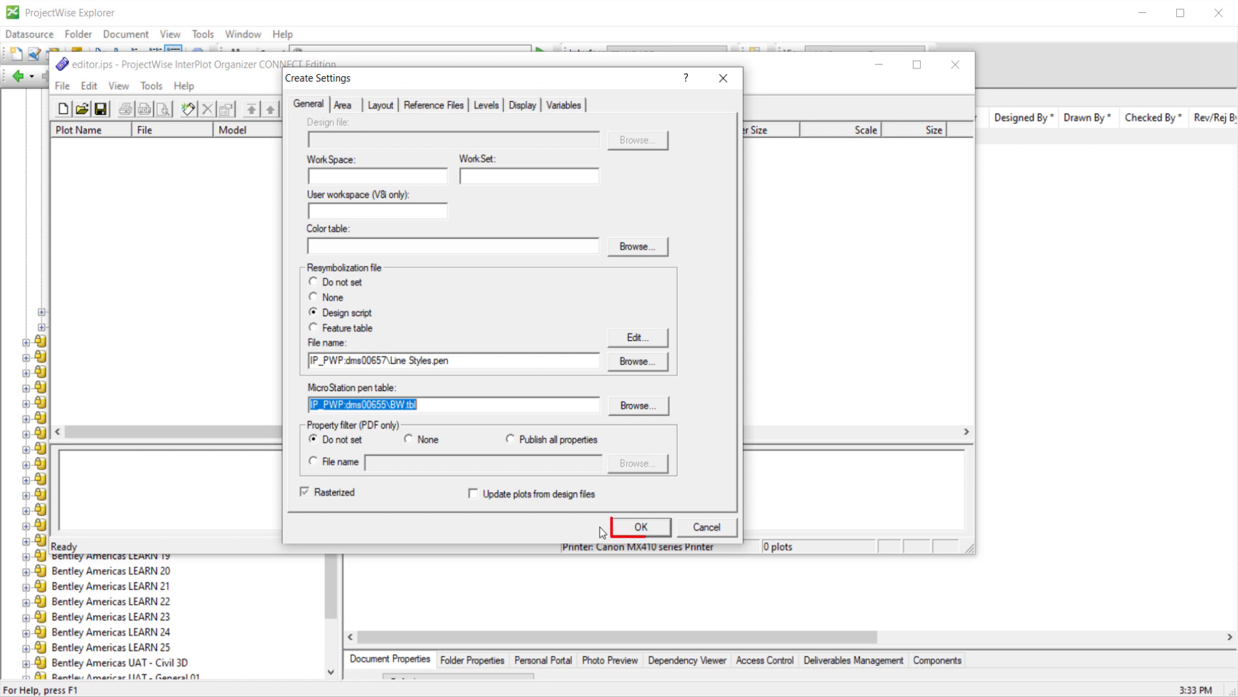
left_click(639, 526)
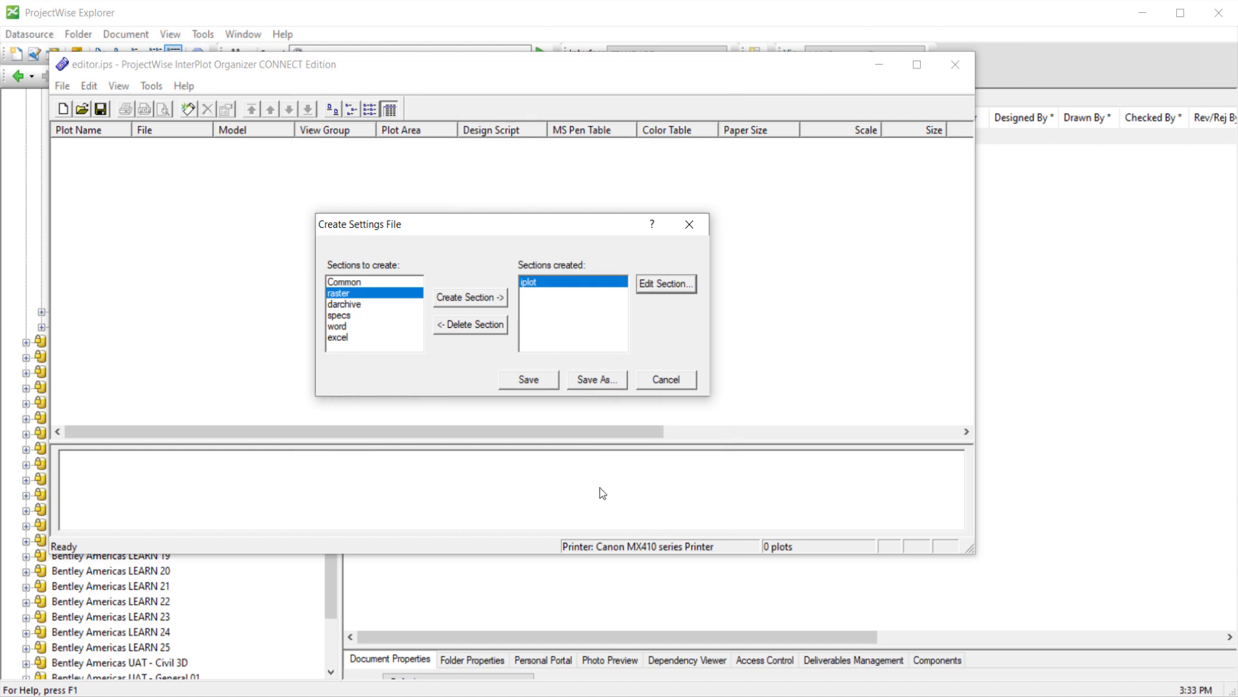
- Start saving the settings as a new document in the System Admin, Plotting, settings files folder
left_click(595, 382)
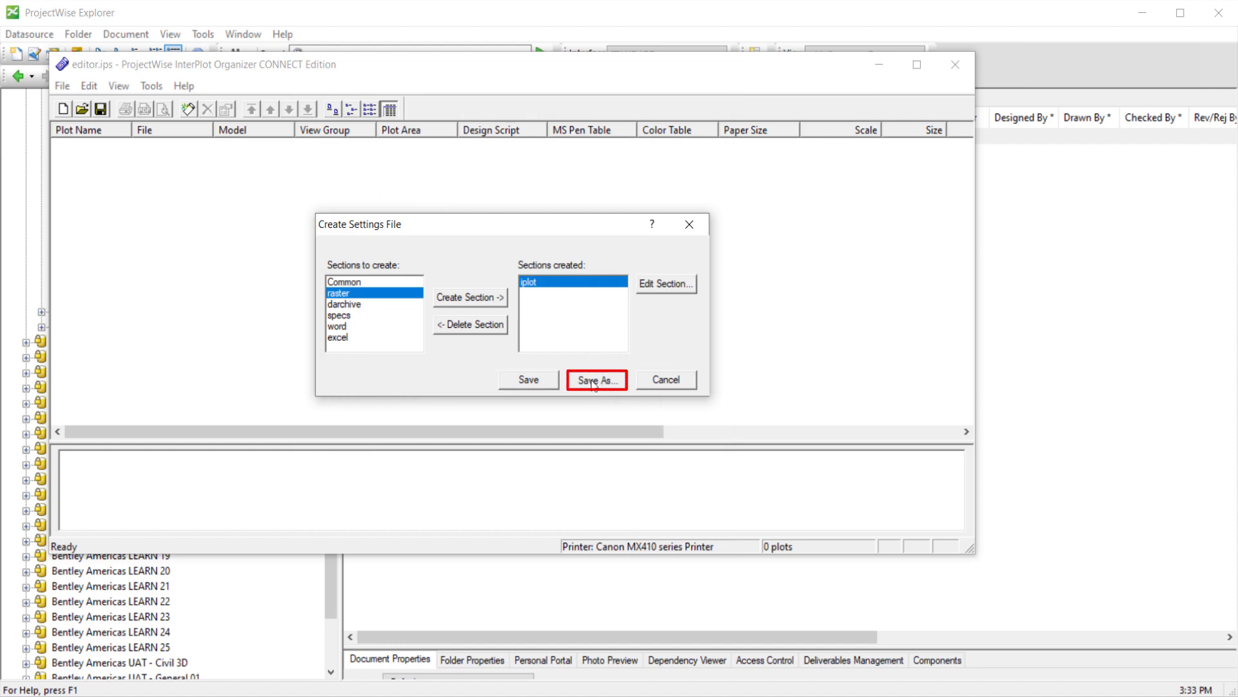
left_click(593, 226)
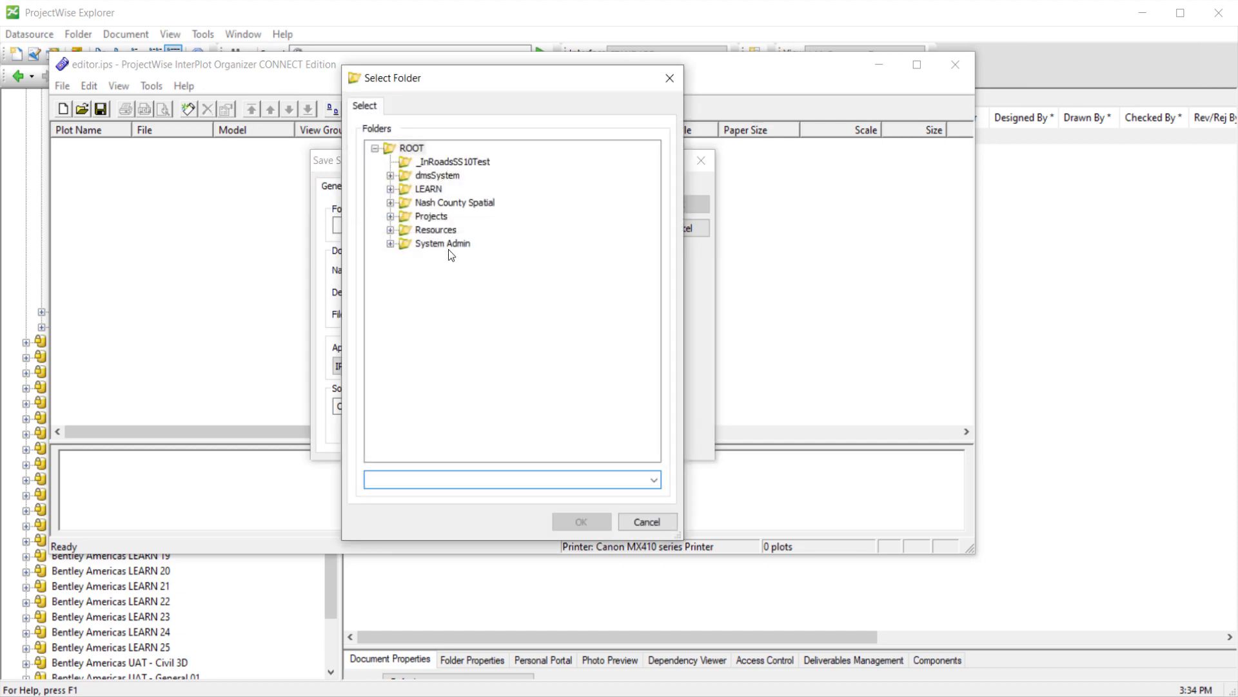
left_click(390, 243)
left_click(406, 271)
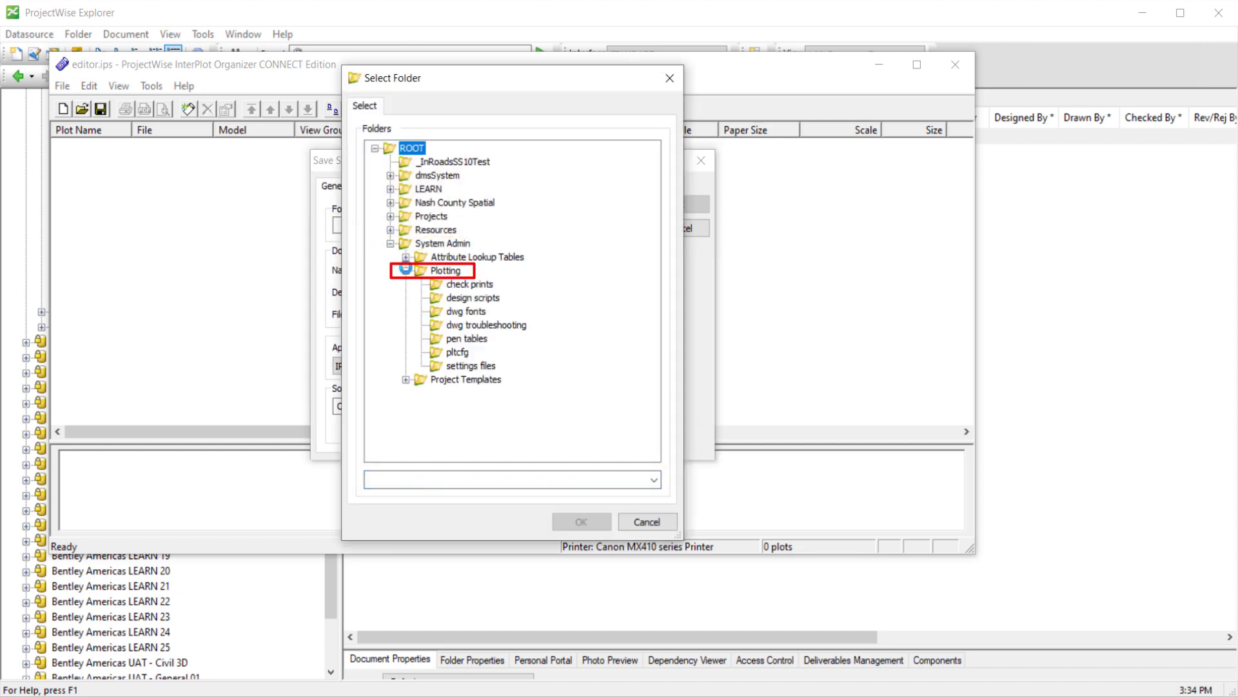
left_click(470, 366)
left_click(581, 522)
- Enter BW 11x17.set as the document's name and description and save the settings file
left_click_drag(459, 271, 314, 269)
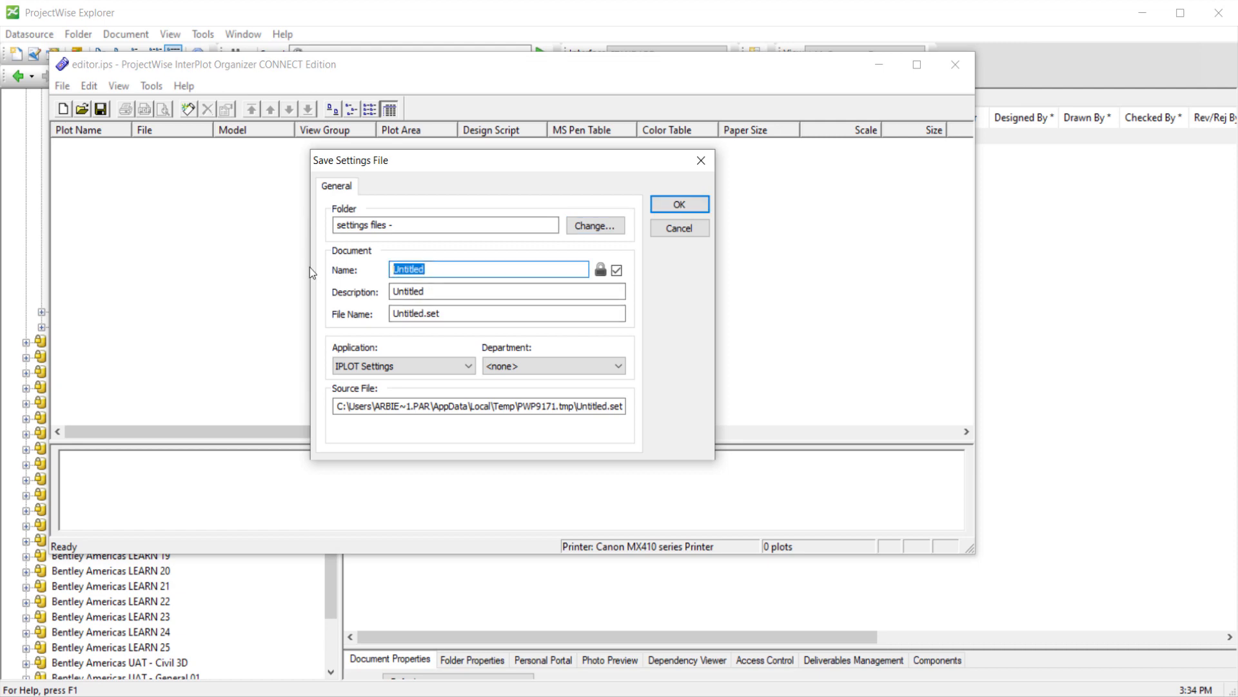
type("BW ")
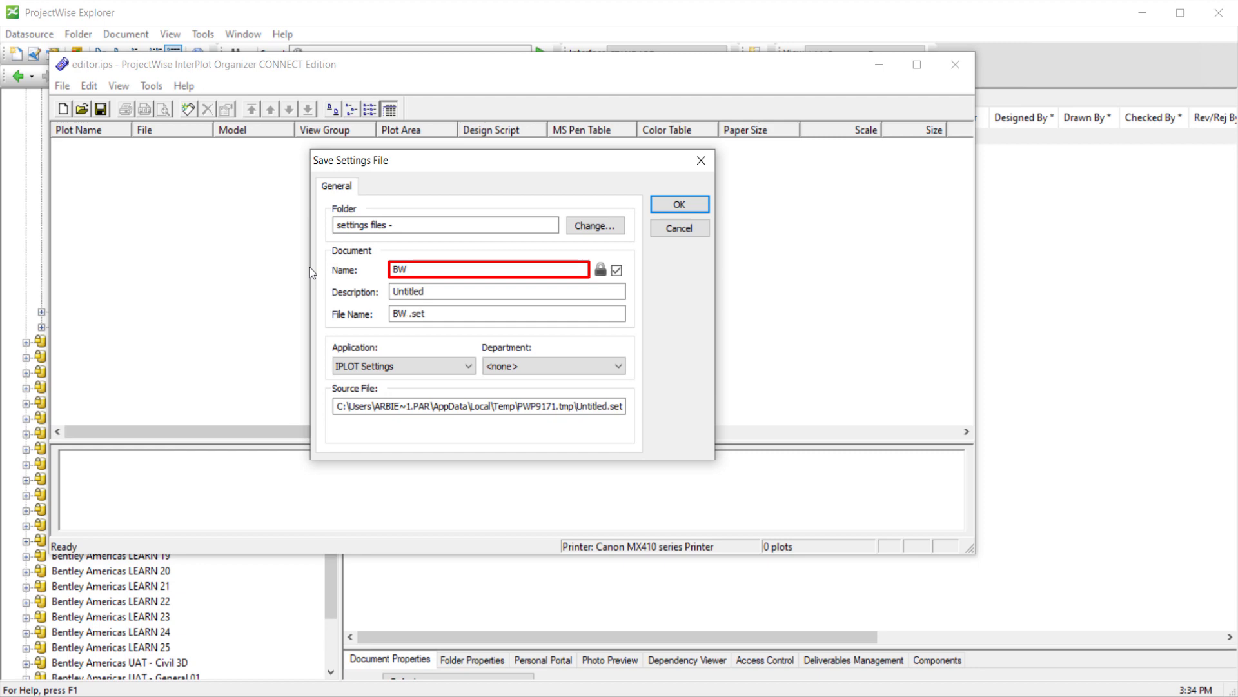
type("11x17.set")
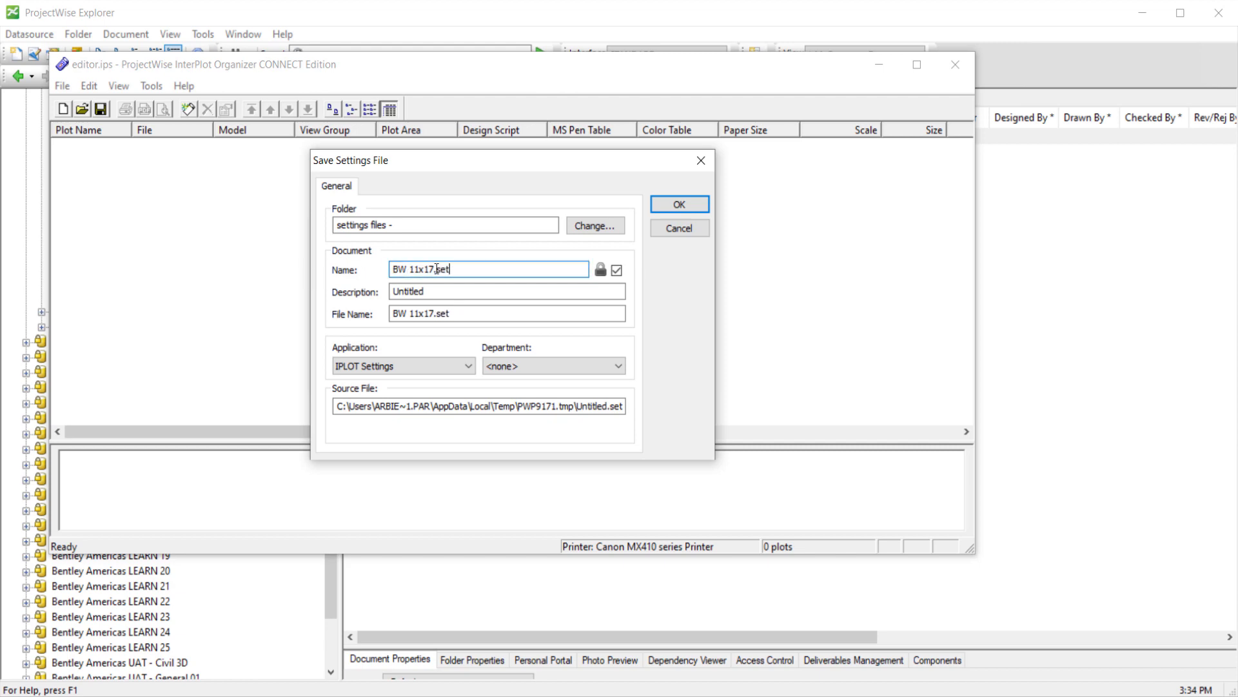
left_click_drag(471, 269, 358, 261)
key("ctrl+c")
key("Tab")
key("ctrl+v")
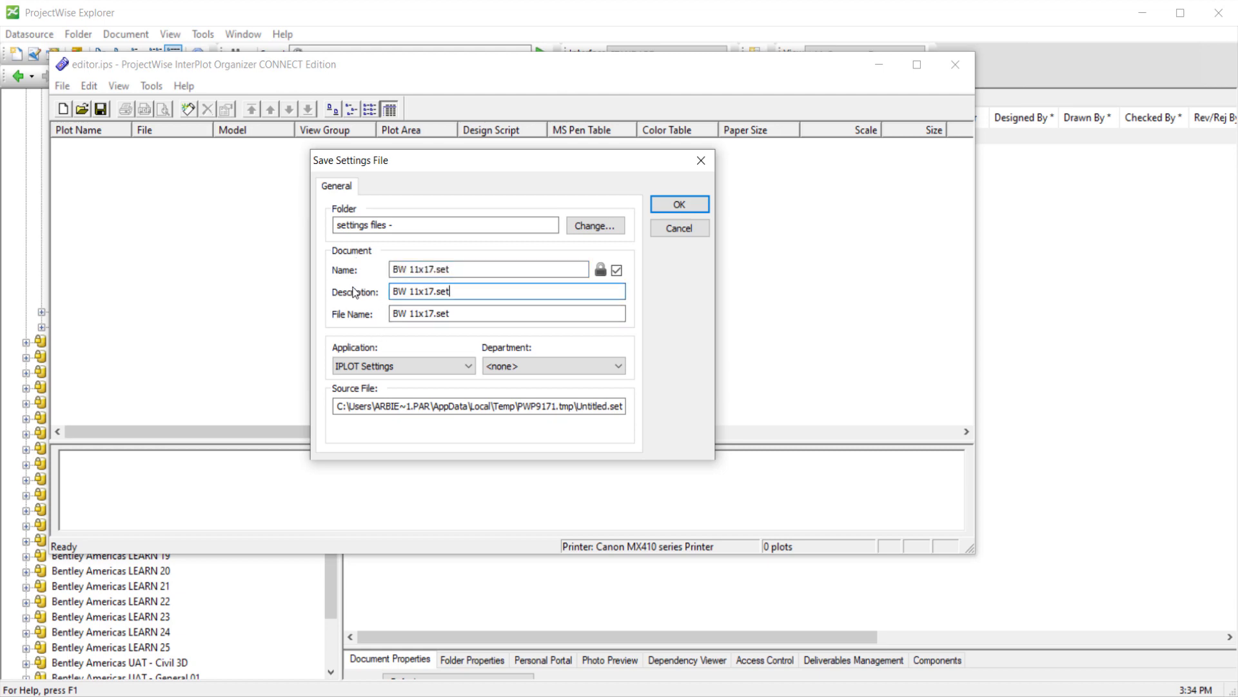
left_click(682, 204)
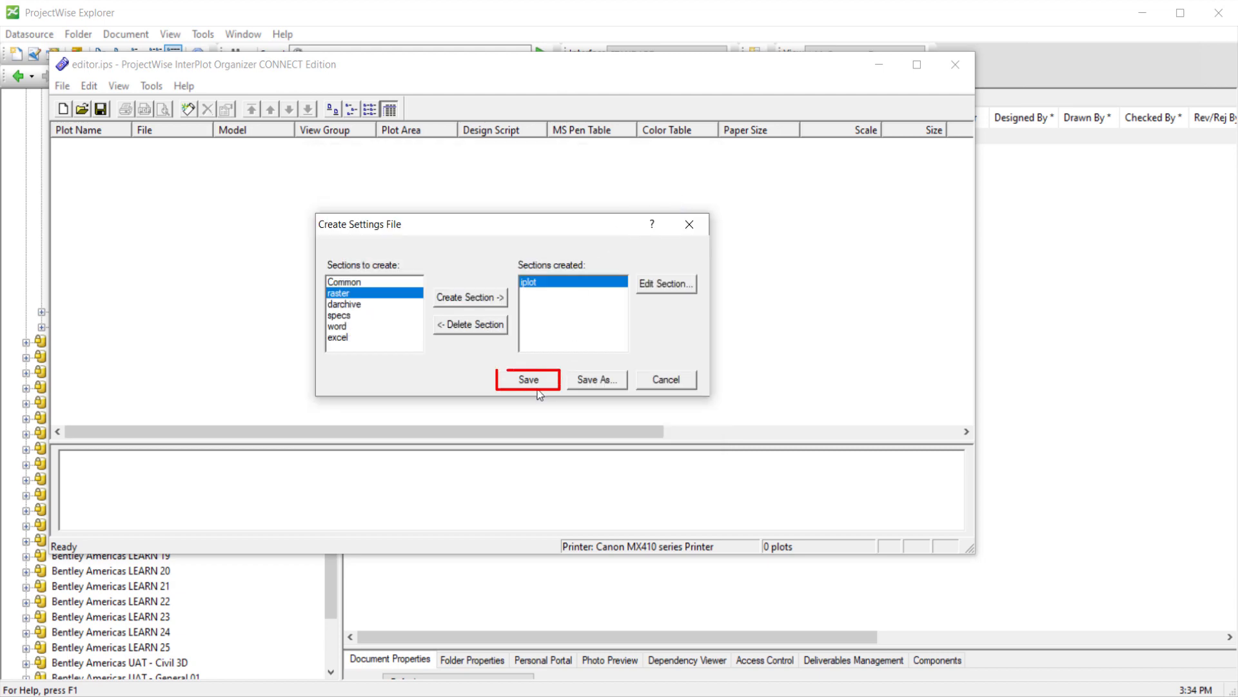
left_click(539, 387)
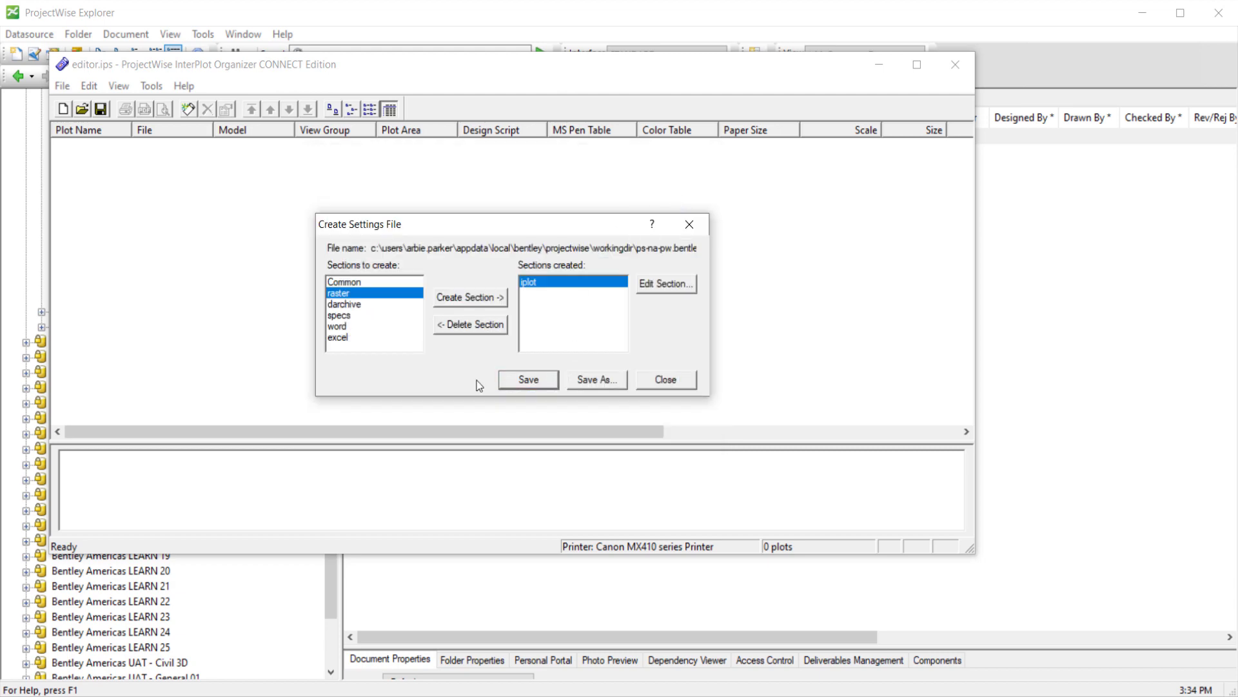